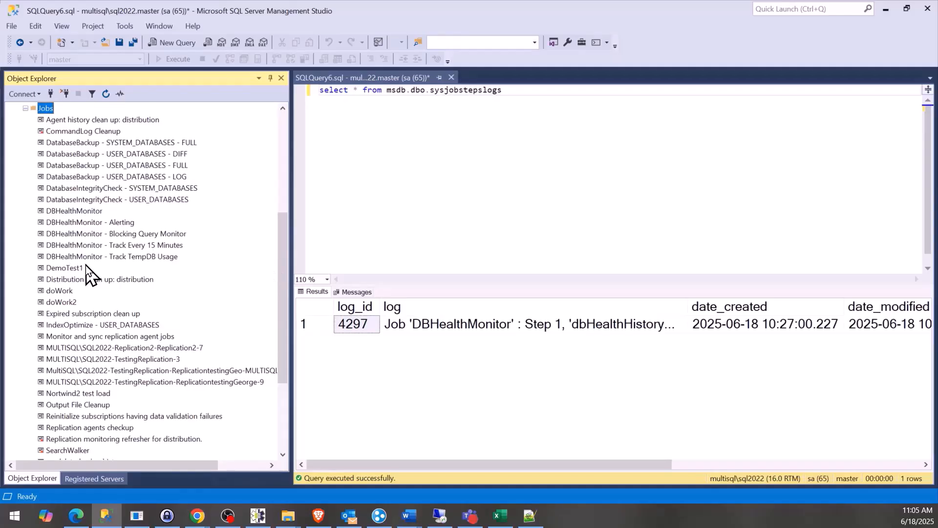
# - Open the notification settings of the DatabaseIntegrityCheck - USER_DATABASES job under SQL Server Agent
pyautogui.scroll(3, 86, 265)
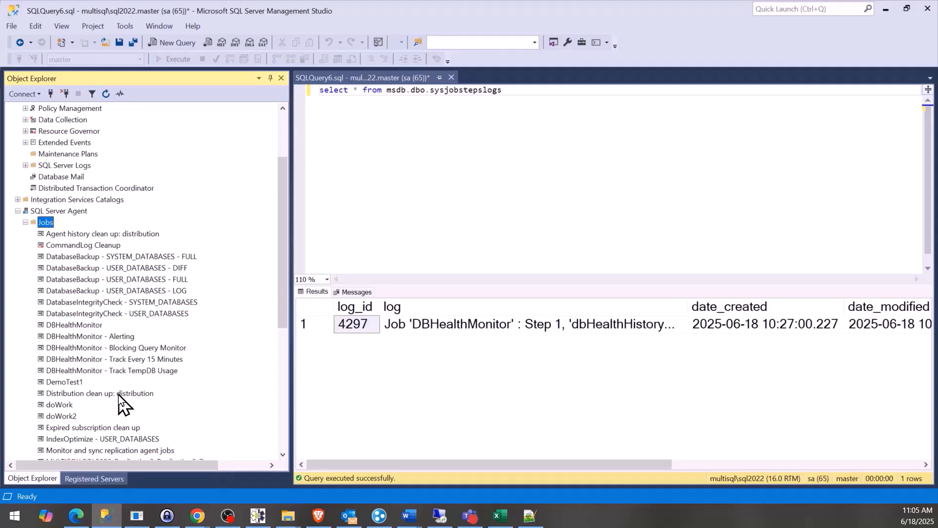
pyautogui.scroll(-3, 119, 396)
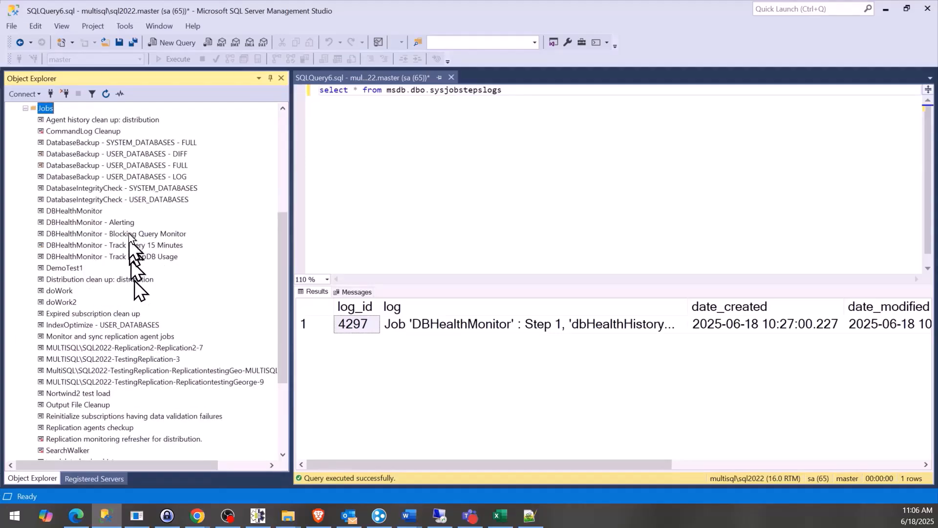
pyautogui.click(122, 189)
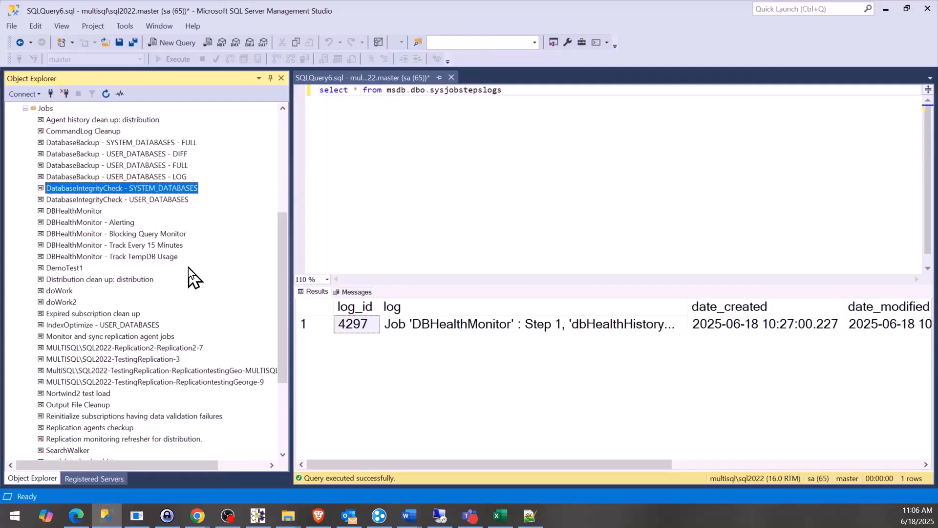
pyautogui.click(123, 201)
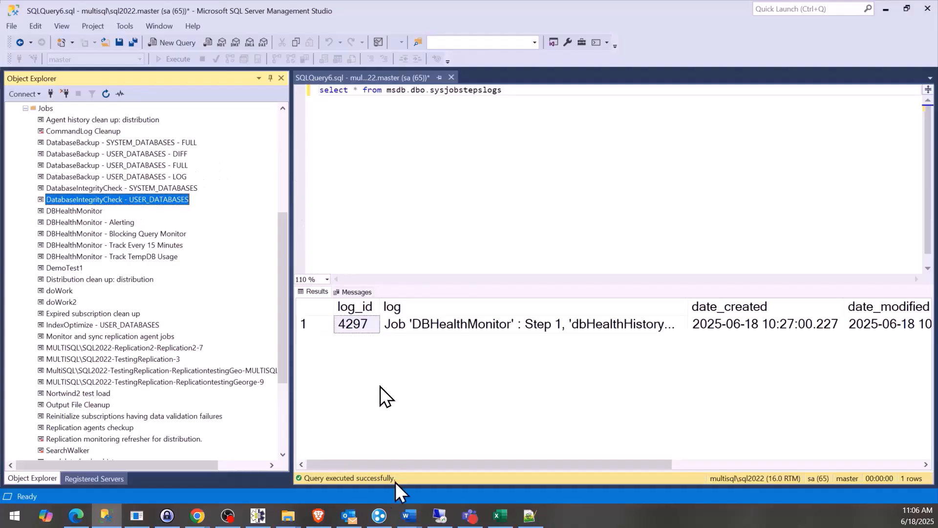
pyautogui.rightClick(100, 201)
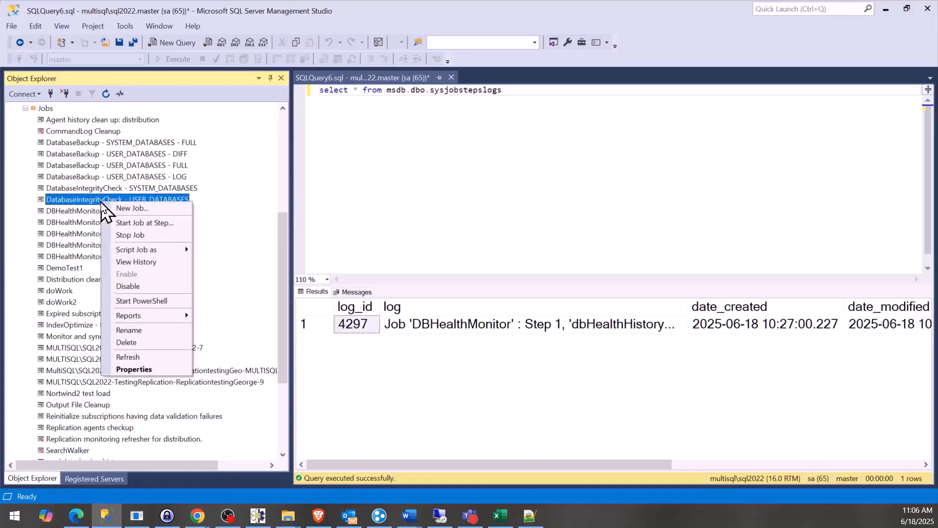
pyautogui.click(128, 370)
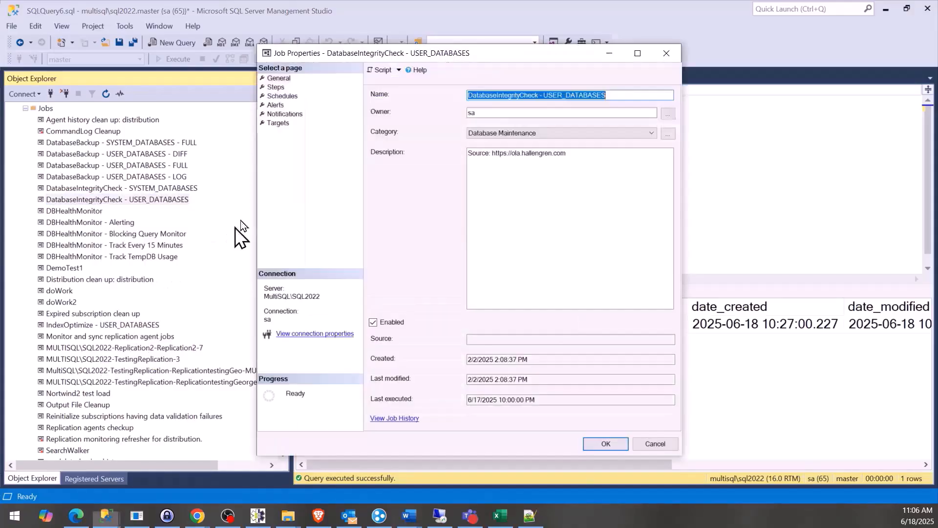
pyautogui.click(278, 105)
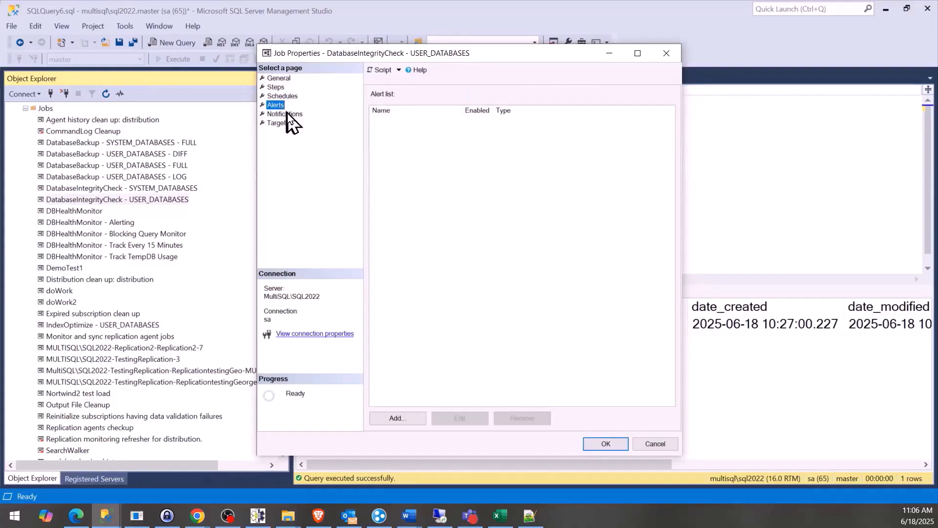
pyautogui.click(287, 114)
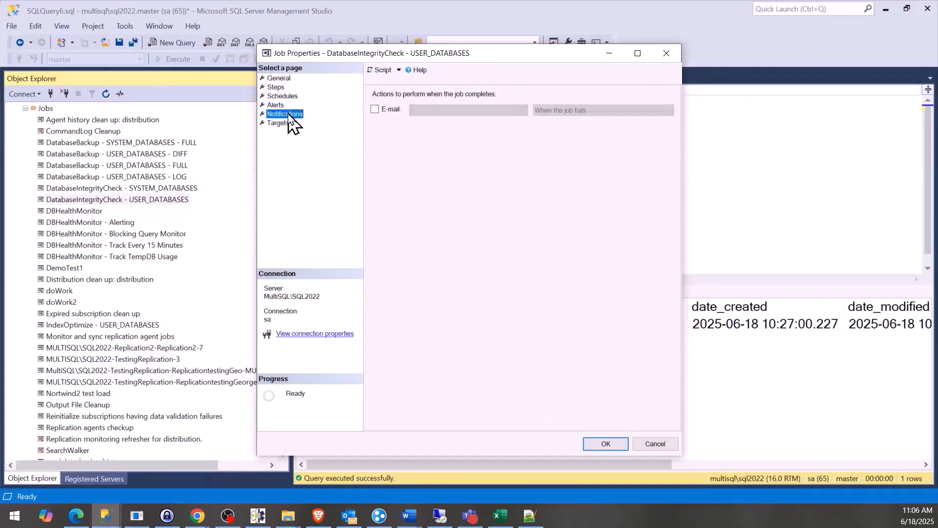
# - Try to enable e-mail notification when the job fails, check the list of available operators, and close the job properties without saving
pyautogui.click(374, 109)
pyautogui.click(520, 110)
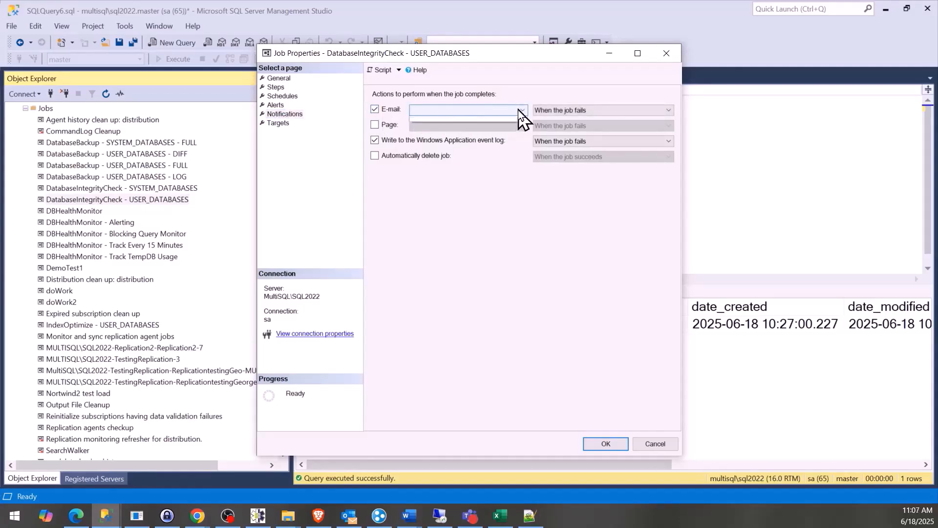
pyautogui.click(518, 111)
pyautogui.click(666, 53)
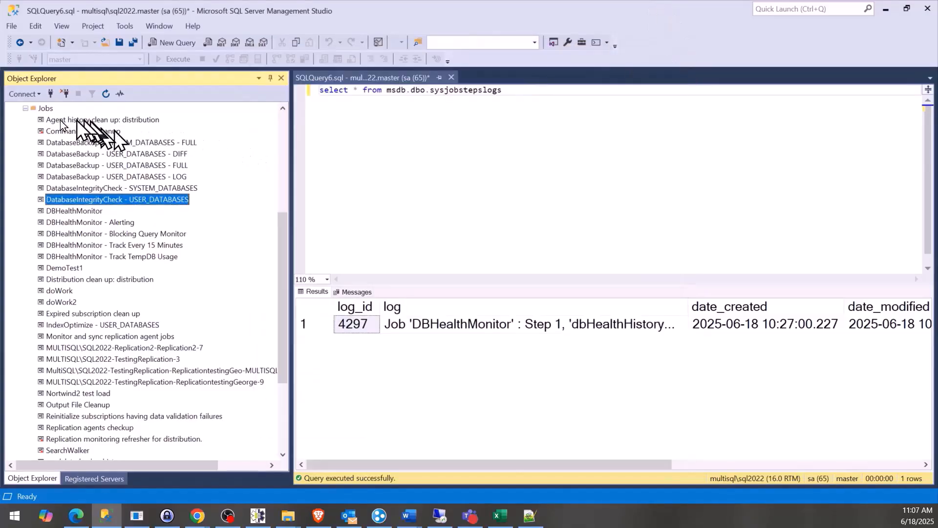
# - Collapse SQL Server Agent on the SQL2022 server and expand the SQL2019 server in the object tree
pyautogui.scroll(3, 44, 134)
pyautogui.click(47, 212)
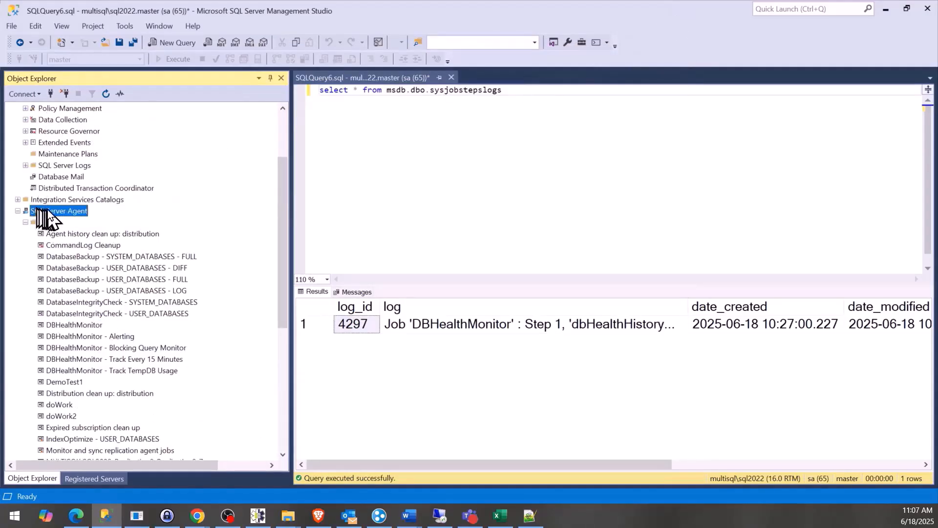
pyautogui.doubleClick(49, 212)
pyautogui.doubleClick(32, 327)
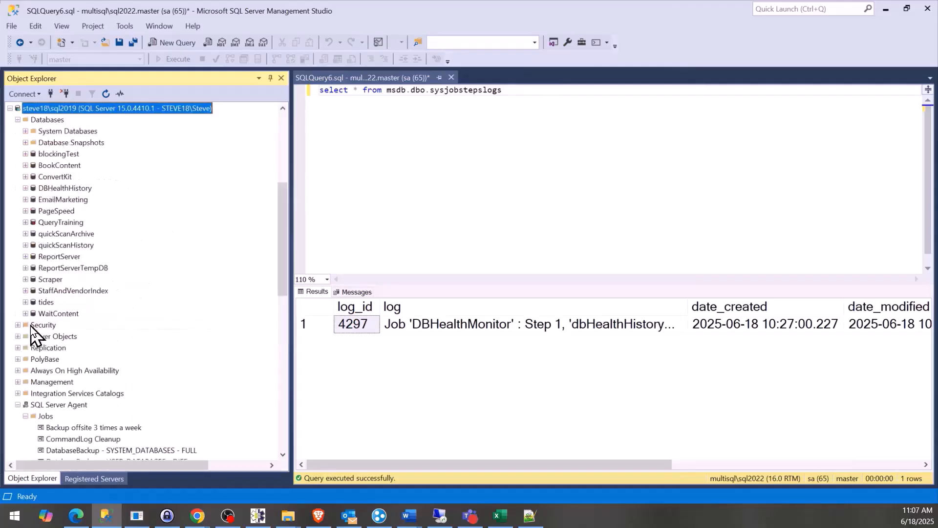
# - Open the notification settings of the DatabaseIntegrityCheck - SYSTEM_DATABASES job on the SQL2019 server
pyautogui.scroll(-10, 31, 325)
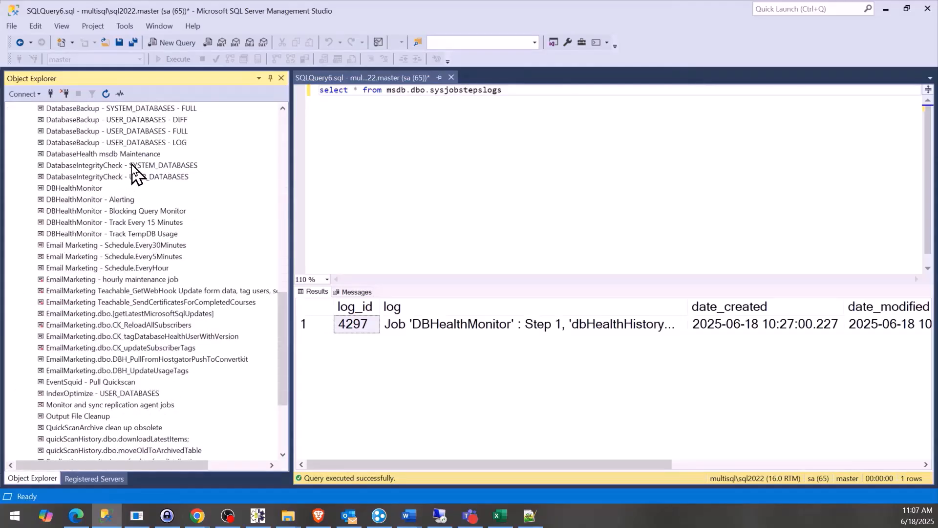
pyautogui.doubleClick(132, 166)
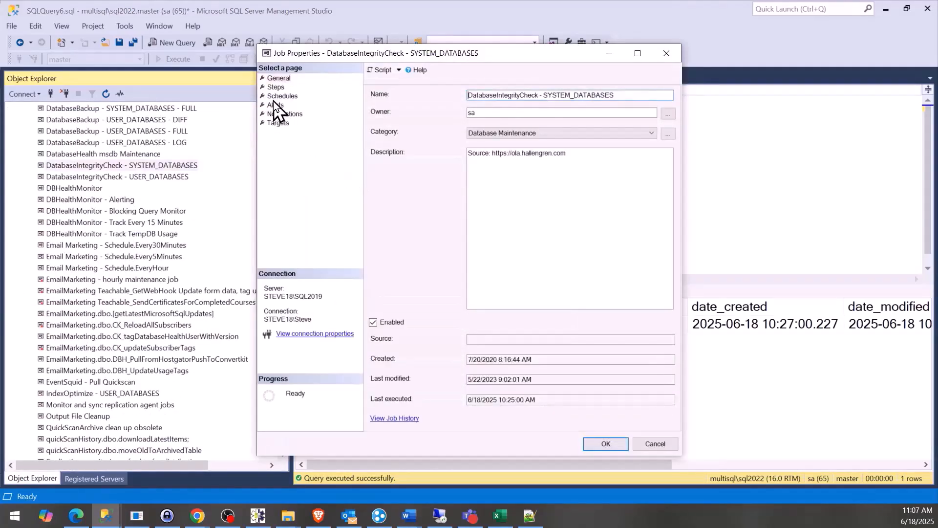
pyautogui.click(278, 96)
pyautogui.click(283, 113)
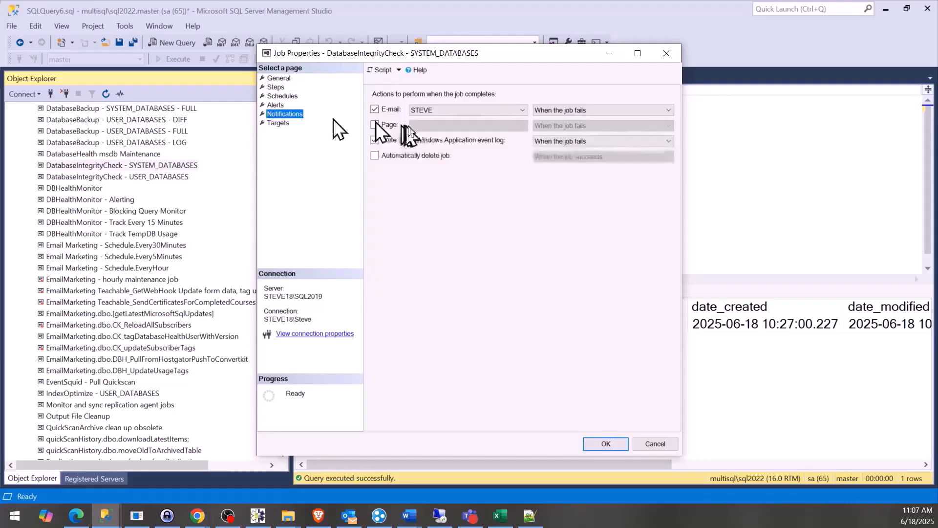
# - Review the operator choices and trigger conditions for the job's e-mail notification, and close the job properties
pyautogui.click(434, 110)
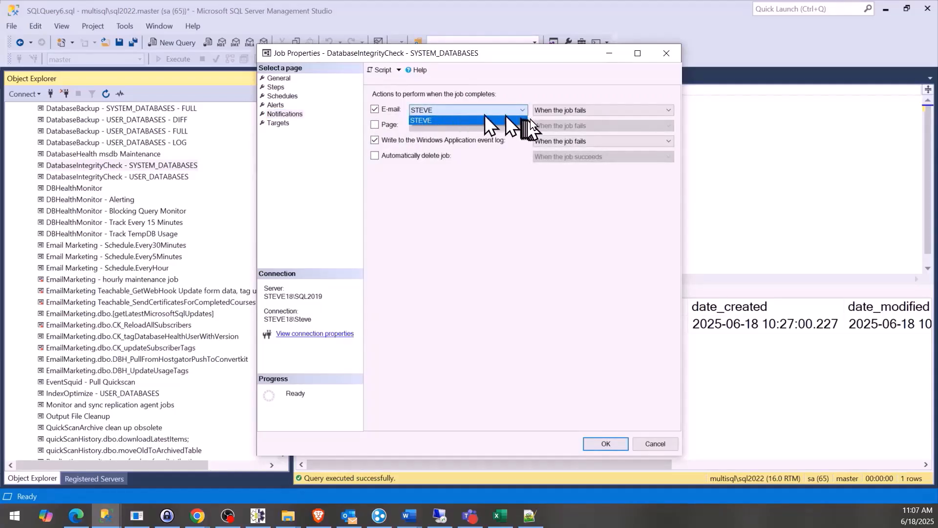
pyautogui.click(547, 115)
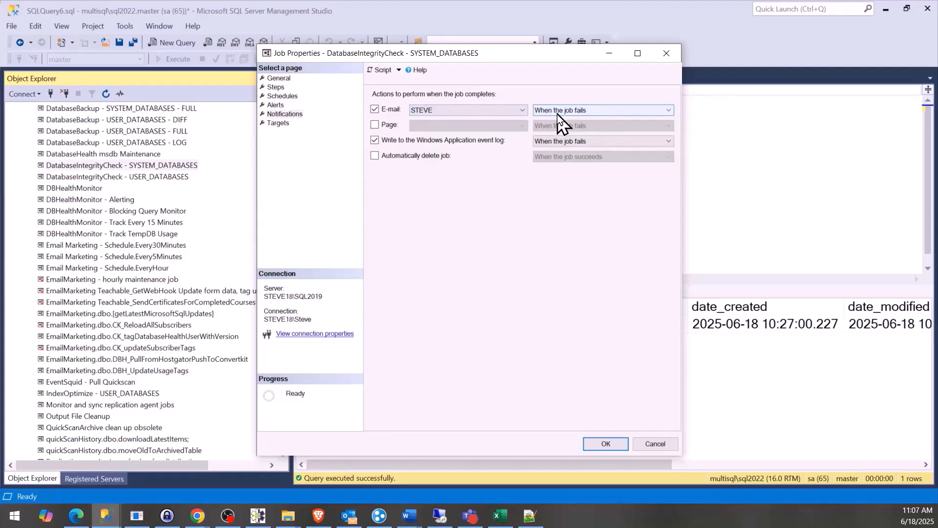
pyautogui.click(557, 115)
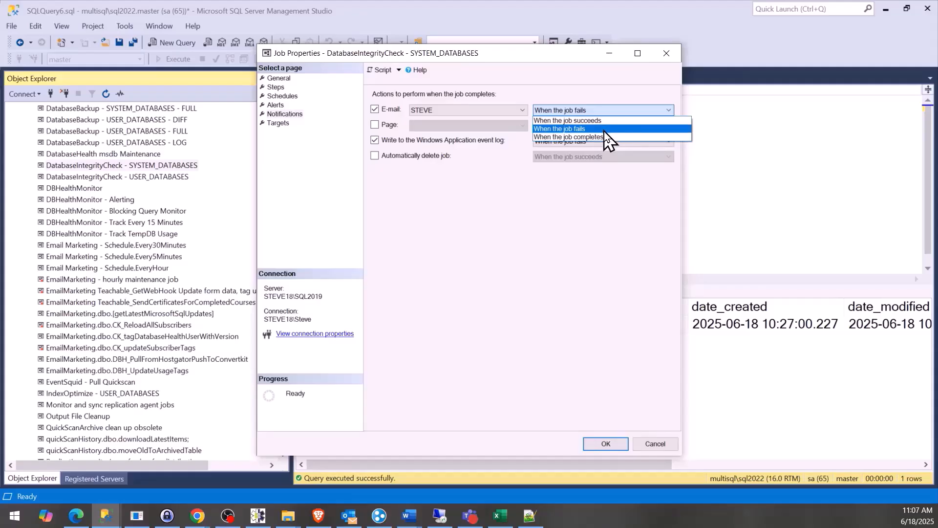
pyautogui.click(564, 237)
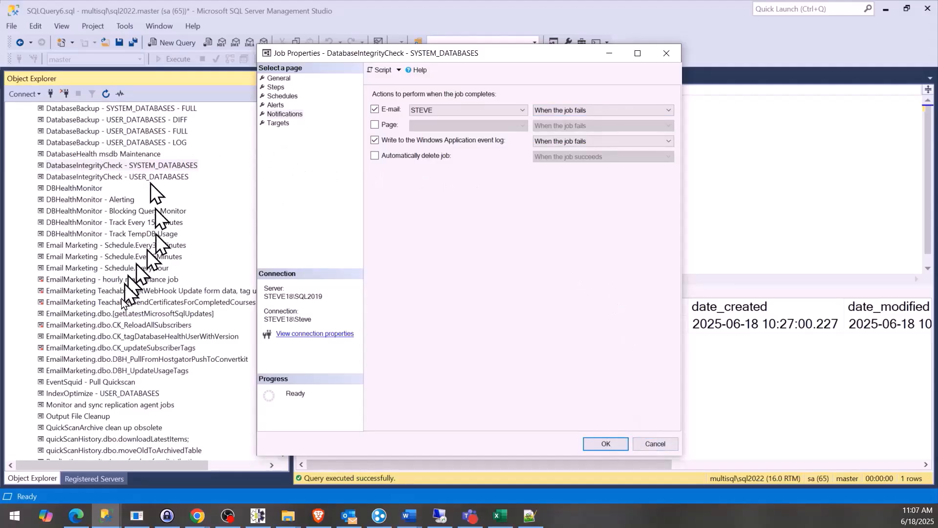
pyautogui.click(649, 445)
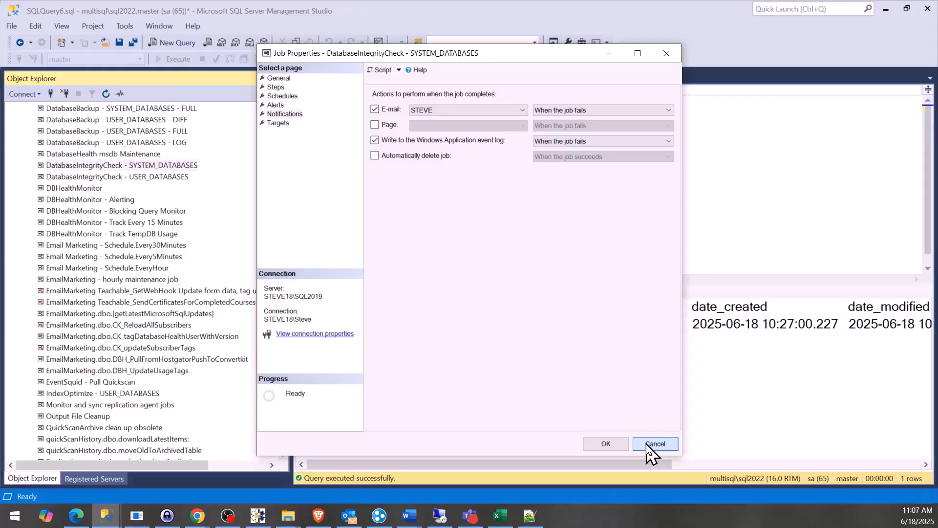
pyautogui.click(598, 442)
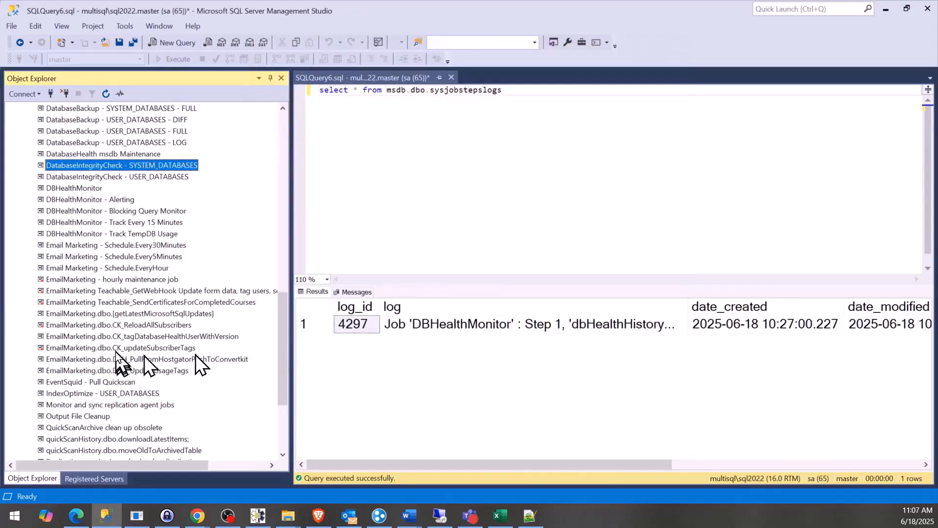
# - Open the properties of the only operator under Operators, examine its name and e-mail name, and close them
pyautogui.scroll(-4, 60, 403)
pyautogui.doubleClick(63, 416)
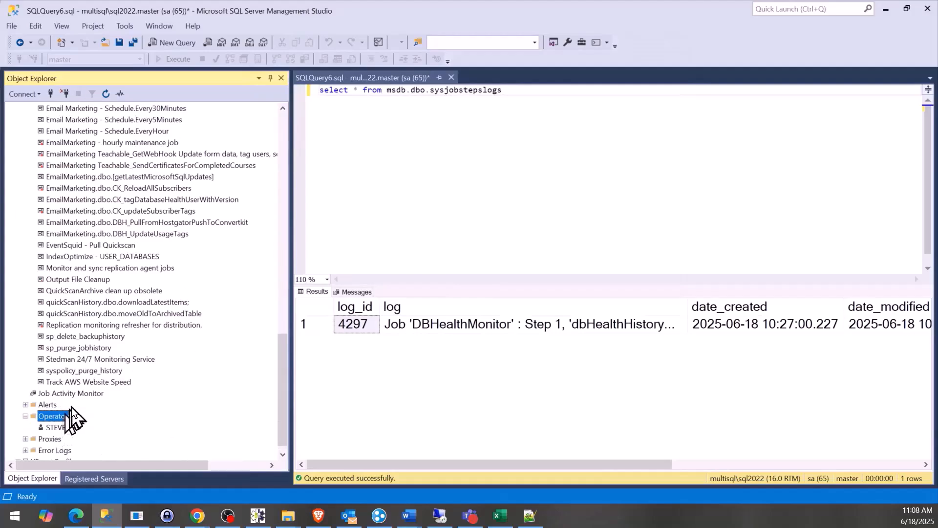
pyautogui.doubleClick(58, 416)
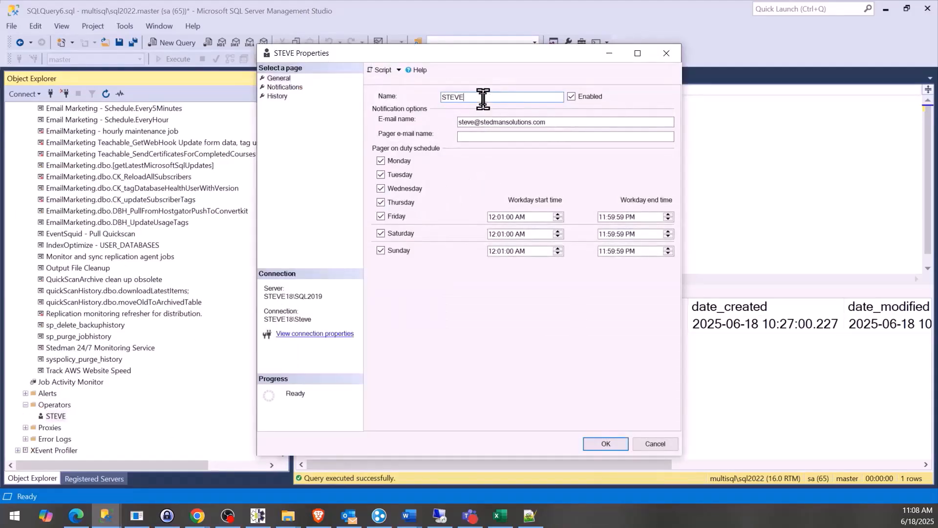
pyautogui.moveTo(483, 99); pyautogui.dragTo(443, 98)
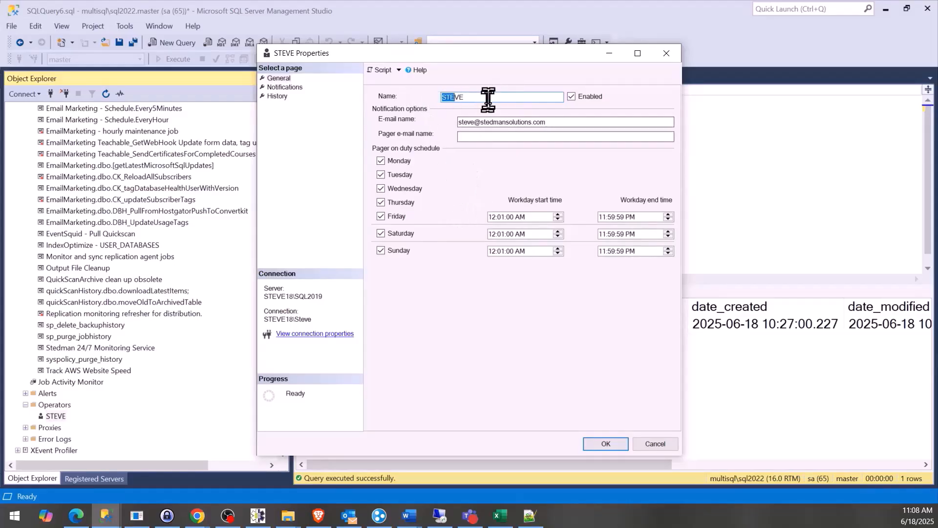
pyautogui.moveTo(570, 121); pyautogui.dragTo(460, 122)
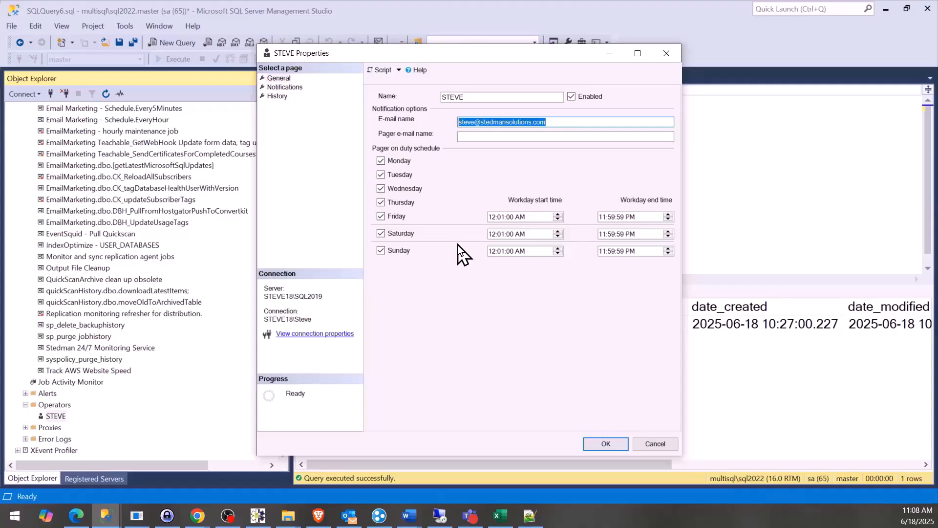
pyautogui.click(670, 55)
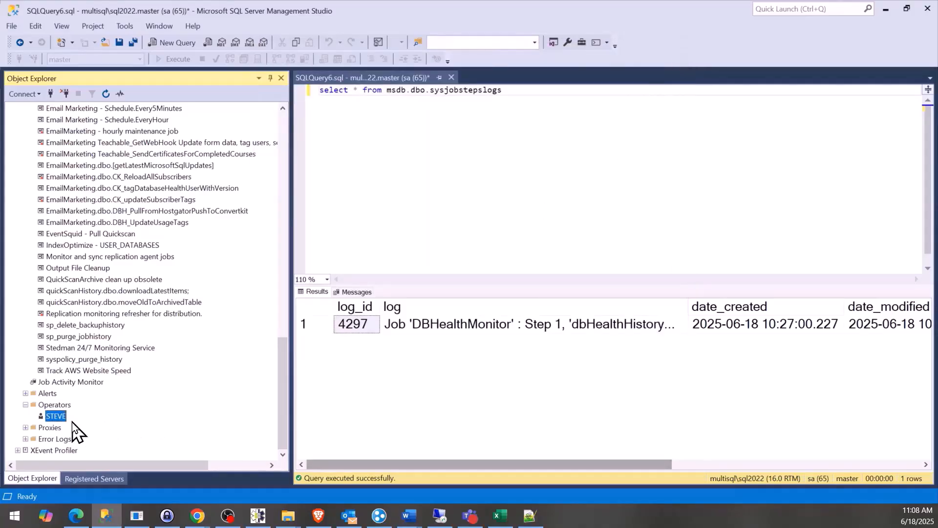
# - Open the Alert System settings in the SQL Server Agent properties of the SQL2019 server
pyautogui.scroll(10, 72, 421)
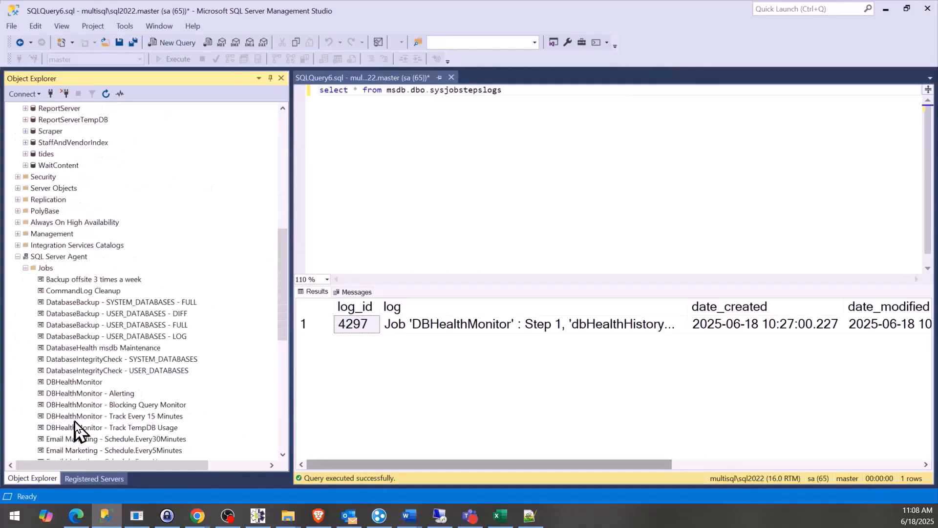
pyautogui.scroll(-3, 74, 430)
pyautogui.scroll(3, 87, 418)
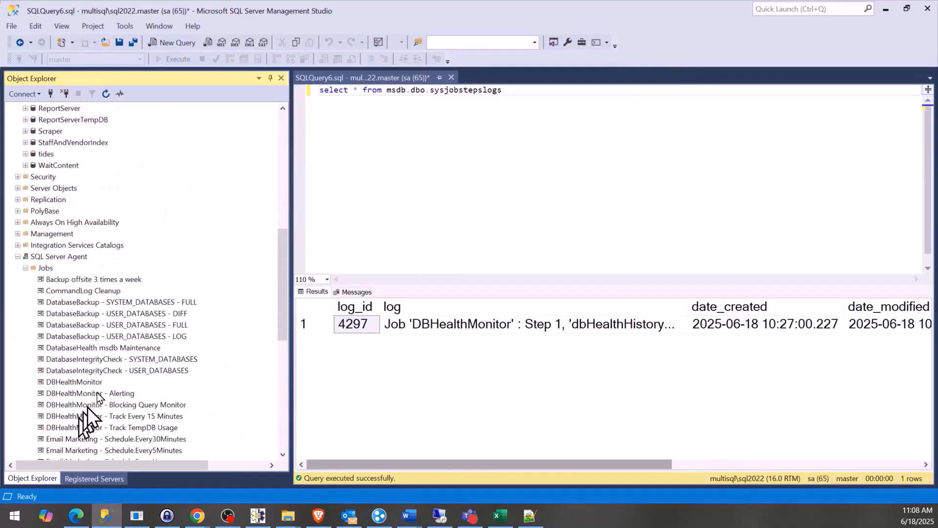
pyautogui.rightClick(55, 260)
pyautogui.click(104, 370)
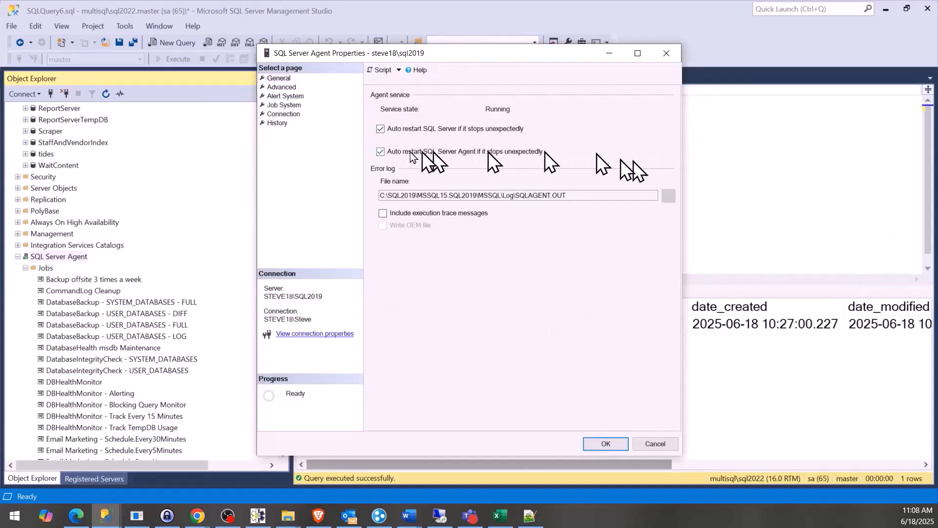
pyautogui.click(289, 97)
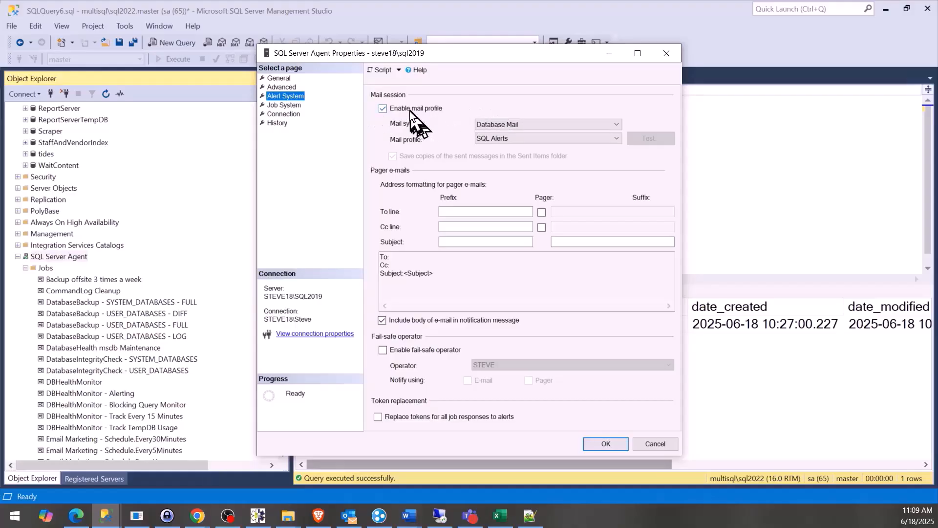
# - Review the mail system and mail profile choices for the mail session, and close the agent properties without changes
pyautogui.click(532, 128)
pyautogui.click(513, 130)
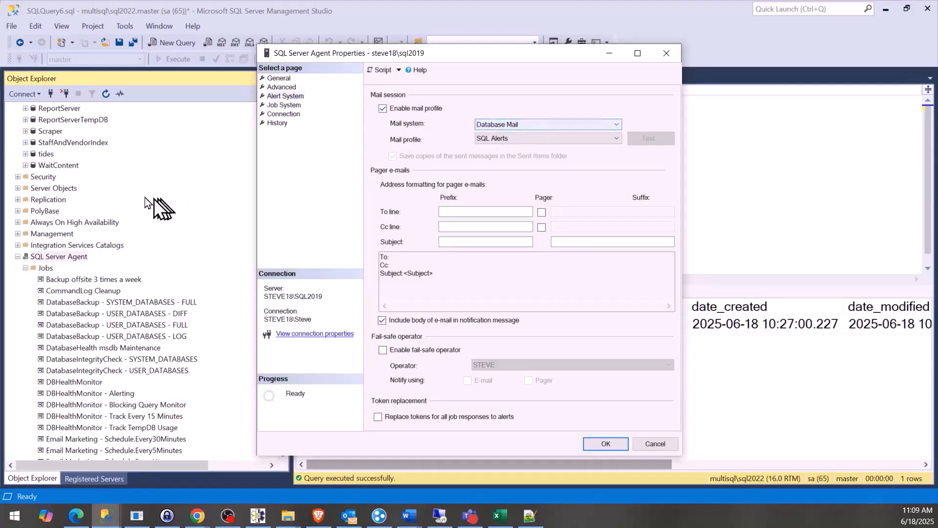
pyautogui.click(502, 141)
pyautogui.click(502, 141)
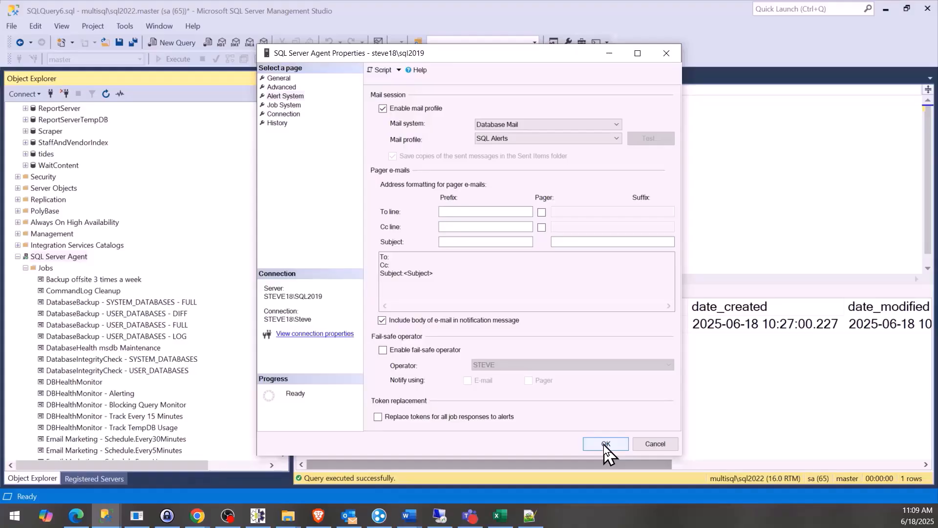
pyautogui.click(655, 444)
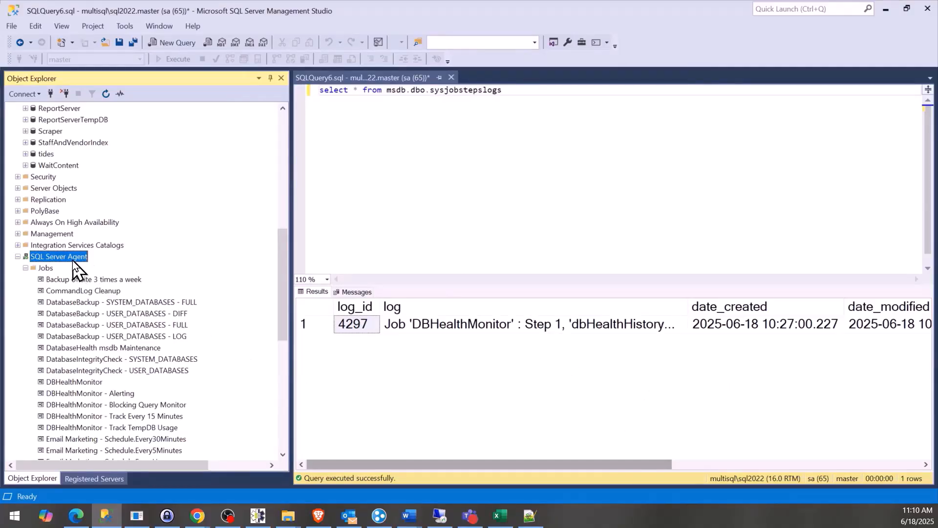
# - Expand the Alerts folder under SQL Server Agent on the SQL2019 server to list its alerts
pyautogui.scroll(-10, 77, 269)
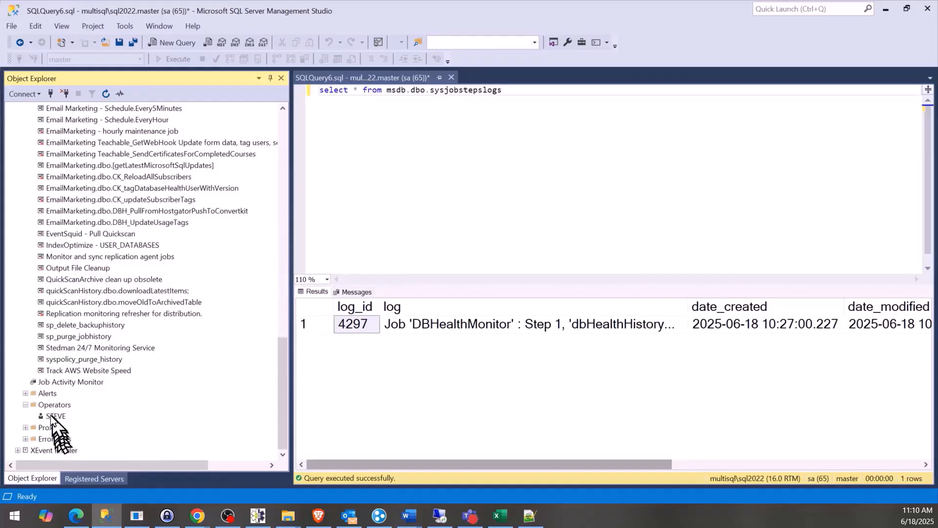
pyautogui.doubleClick(46, 394)
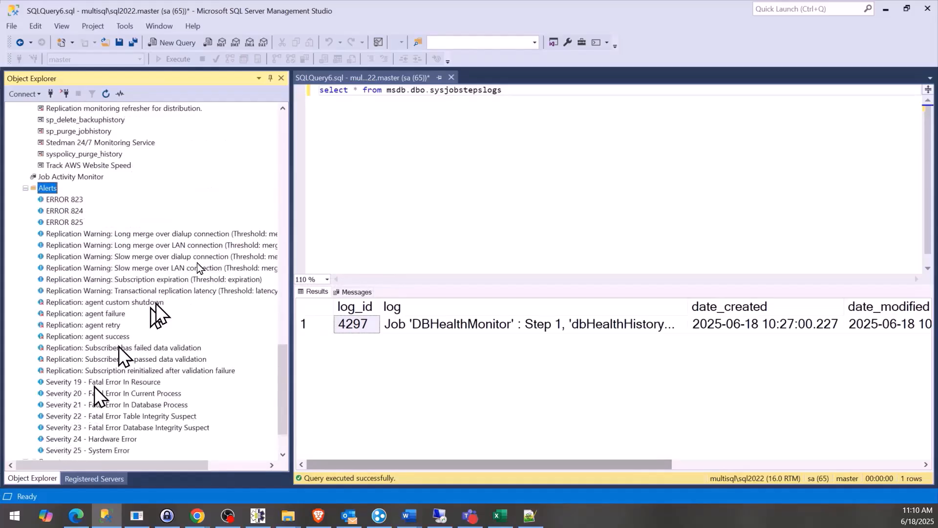
# - Go through the alert list, noting the ERROR 823, 824 and 825 alerts and the Severity 19 to Severity 25 alerts
pyautogui.scroll(-2, 198, 252)
pyautogui.click(73, 143)
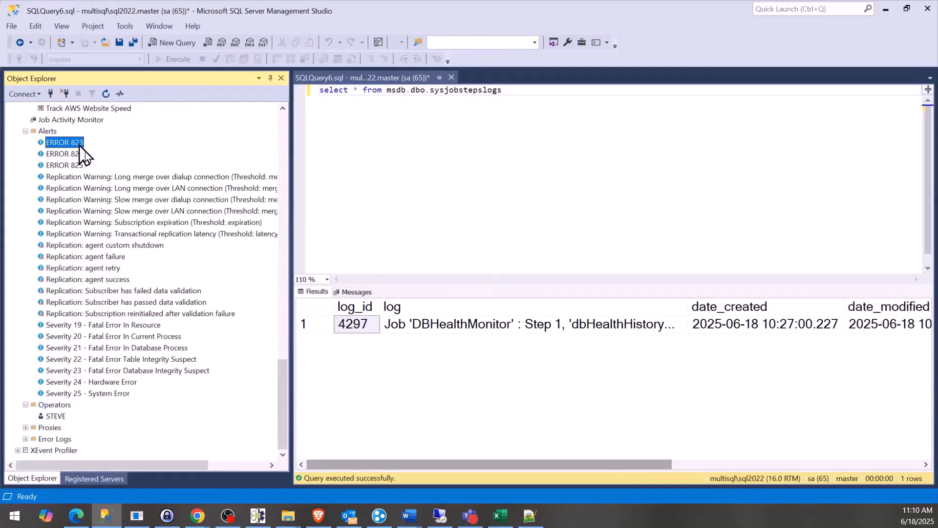
pyautogui.click(78, 154)
pyautogui.click(83, 167)
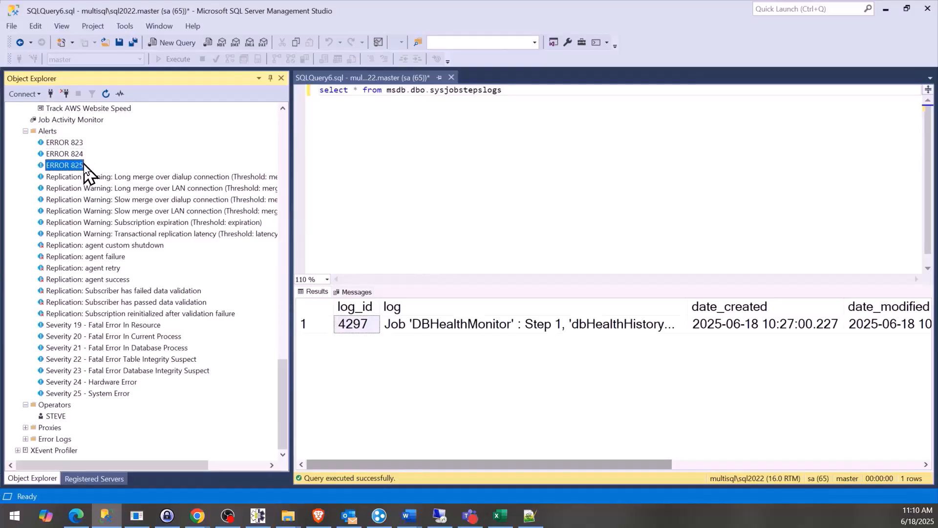
pyautogui.click(106, 325)
pyautogui.click(88, 393)
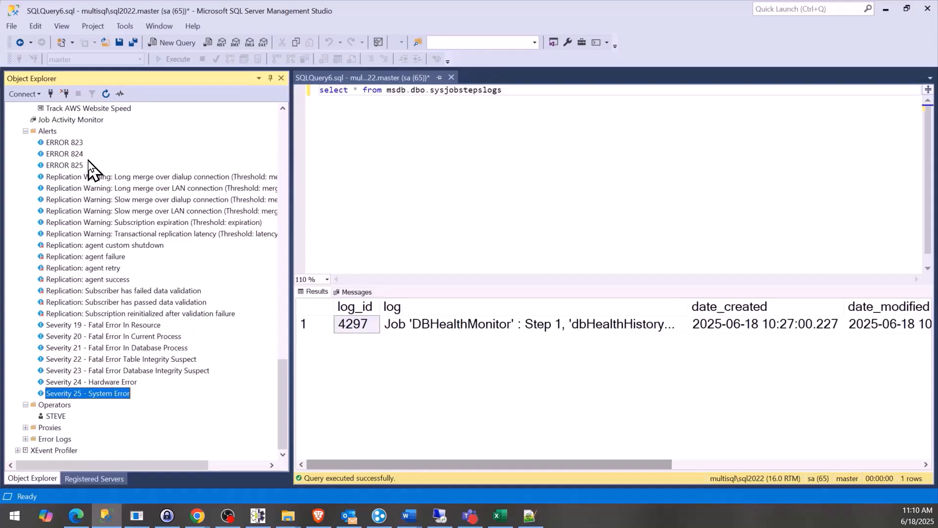
# - Open the ERROR 824 alert's properties, review its definition and operator response settings, and close them without changes
pyautogui.click(61, 166)
pyautogui.click(61, 165)
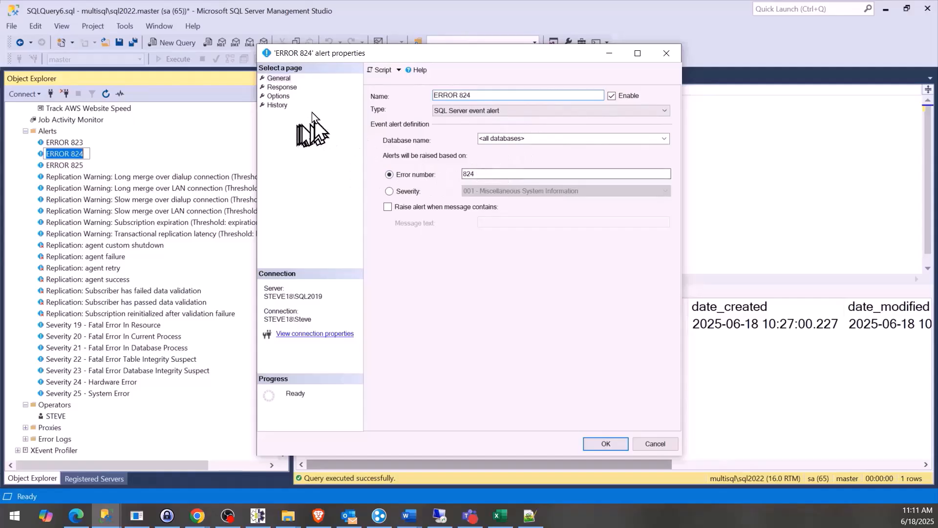
pyautogui.click(288, 88)
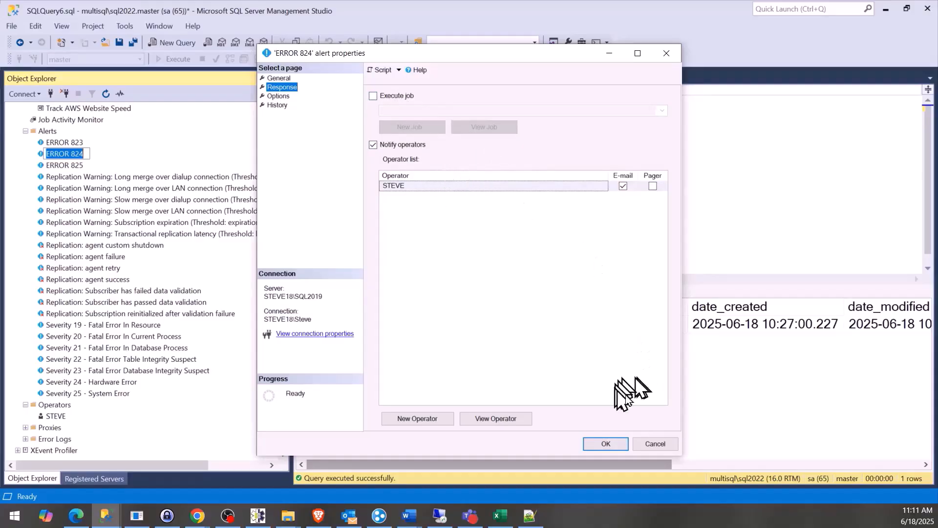
pyautogui.click(652, 441)
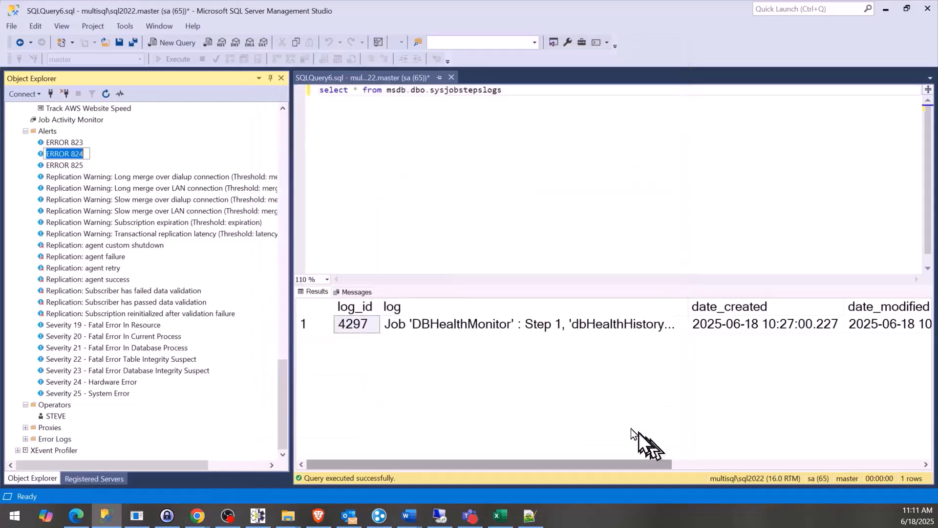
# - Review the severity-based alerts once more, from Severity 19 - Fatal Error In Resource through Severity 25 - System Error
pyautogui.click(124, 326)
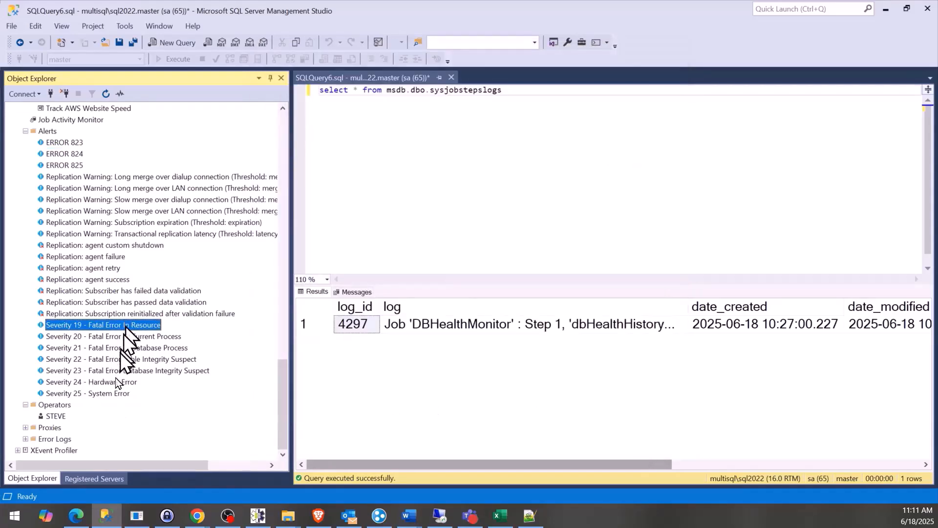
pyautogui.click(123, 394)
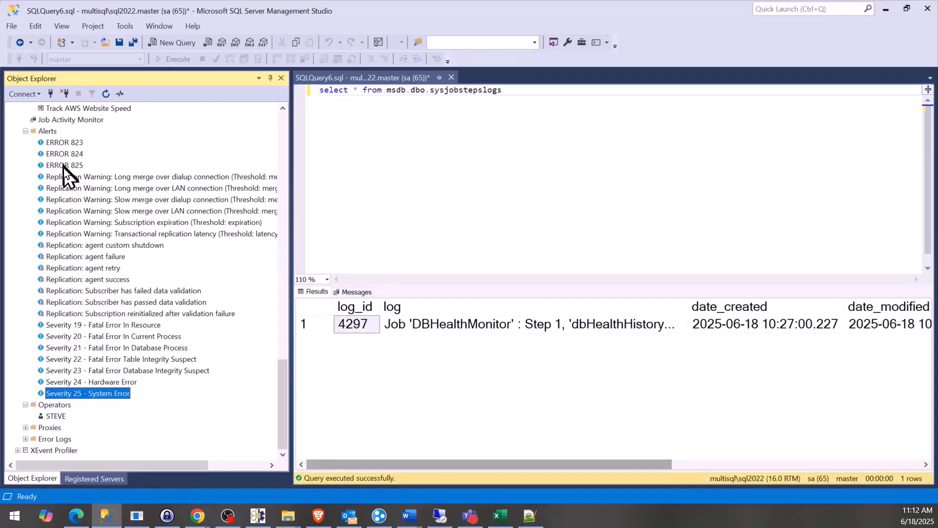
pyautogui.click(93, 364)
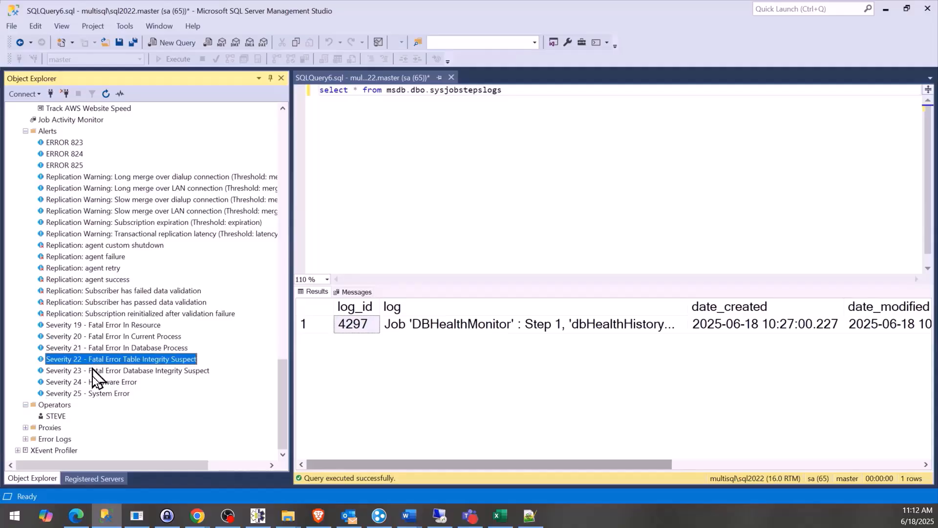
pyautogui.click(93, 394)
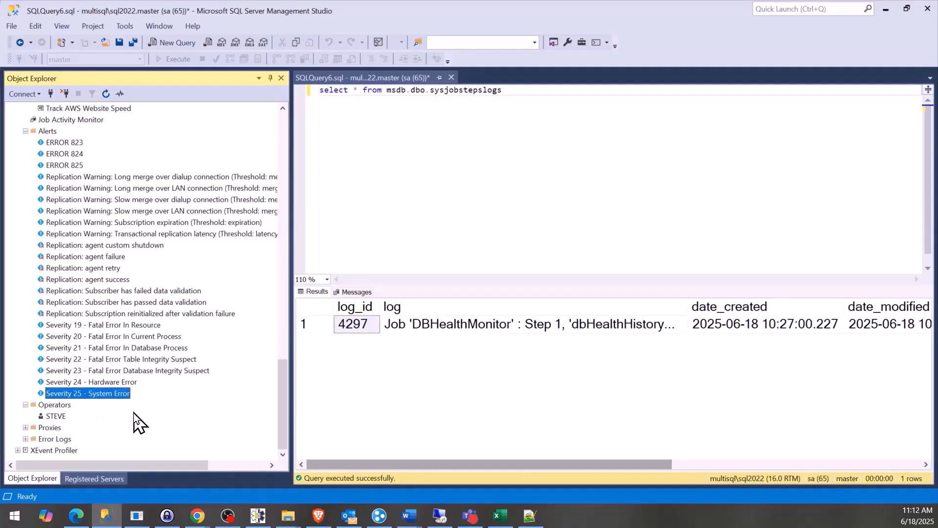
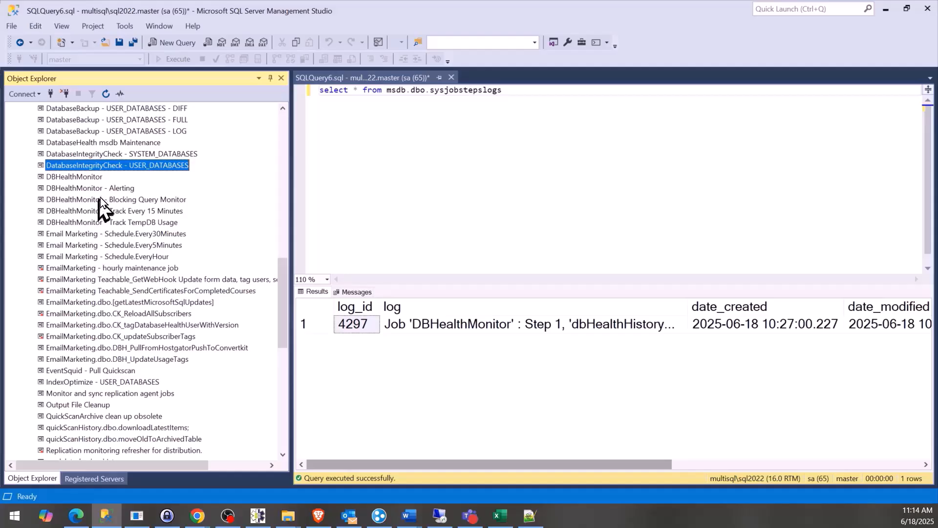
# - Open the only job step of the DatabaseIntegrityCheck - SYSTEM_DATABASES job on the SQL2019 server
pyautogui.doubleClick(111, 166)
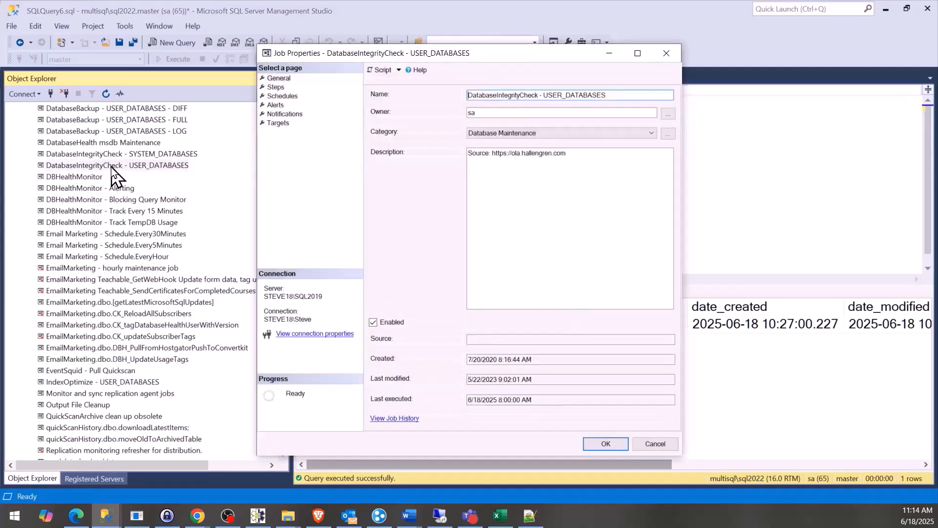
pyautogui.press('Escape')
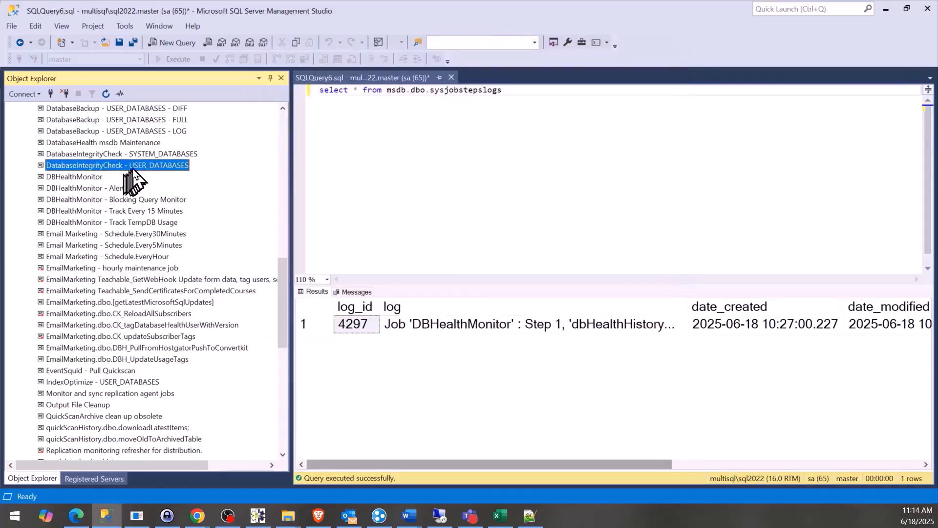
pyautogui.doubleClick(130, 154)
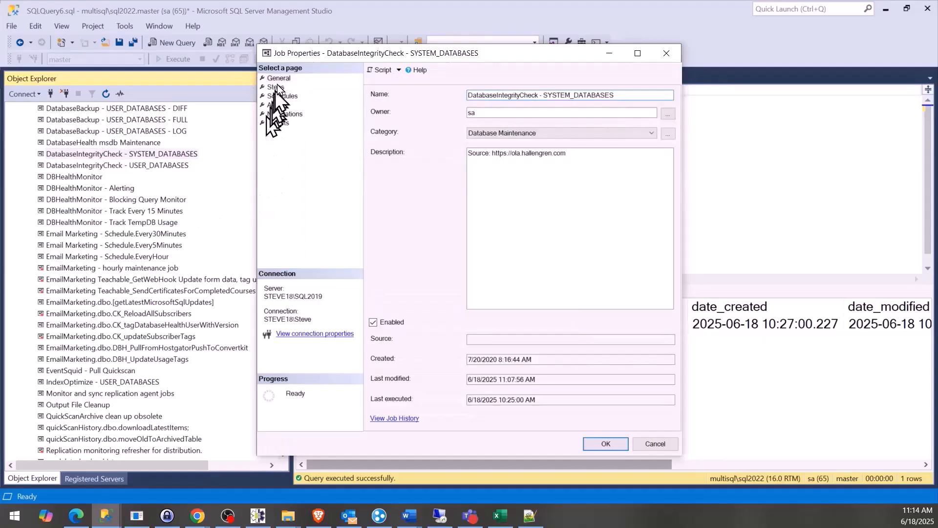
pyautogui.click(277, 88)
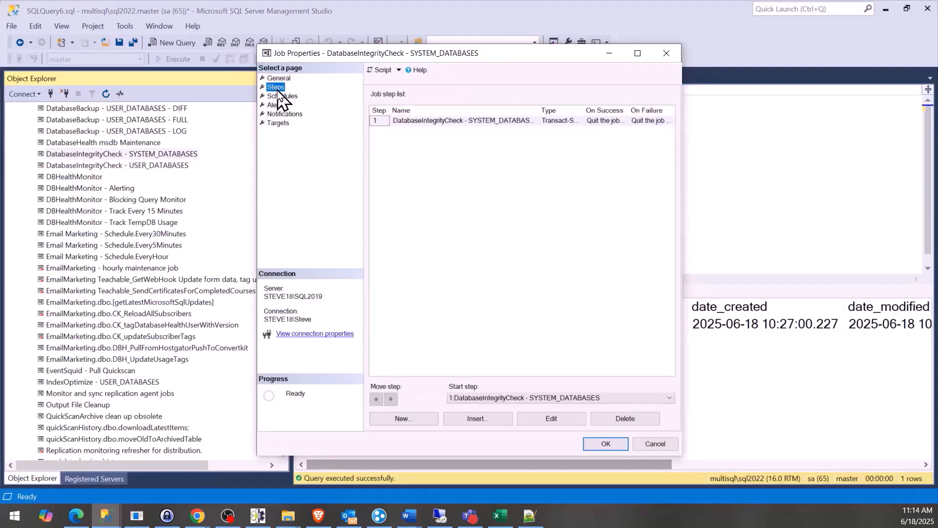
pyautogui.click(406, 121)
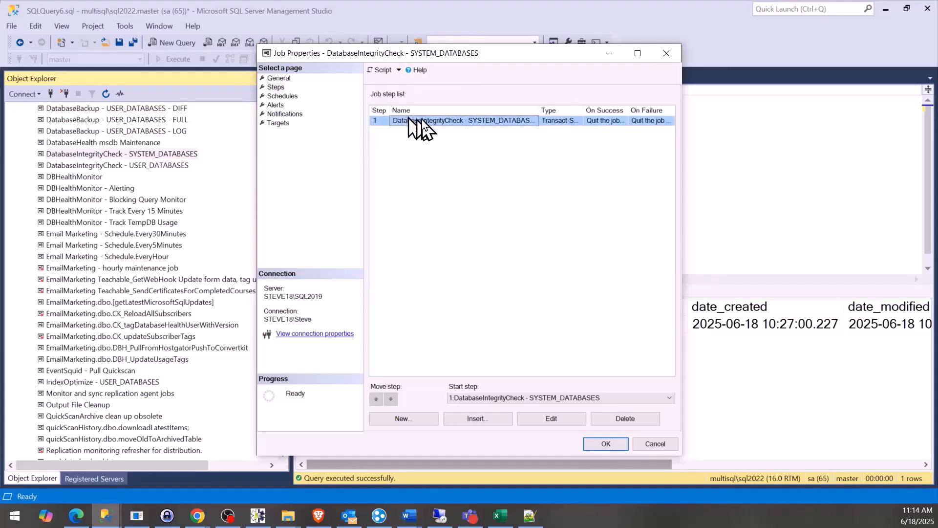
pyautogui.doubleClick(429, 121)
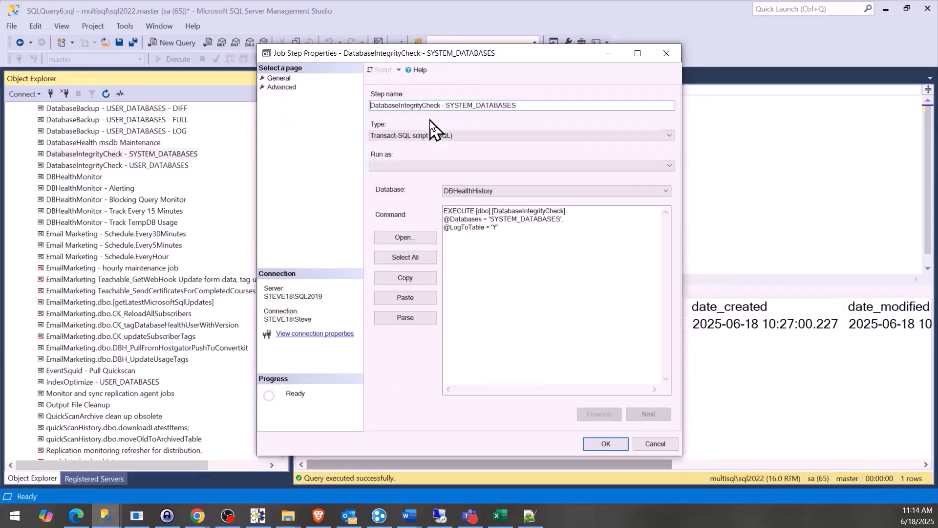
# - Examine the job step's advanced output logging options, try viewing its output file, and close the properties without changes
pyautogui.click(280, 87)
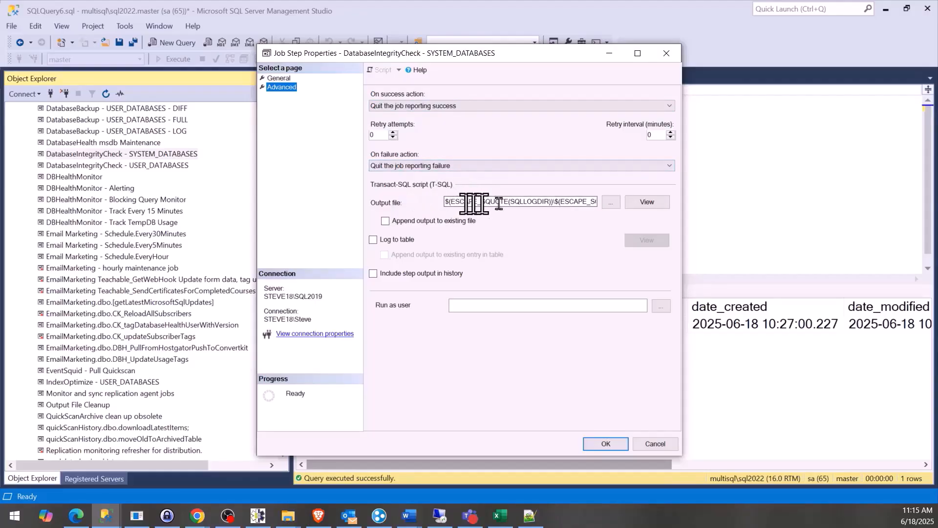
pyautogui.click(658, 203)
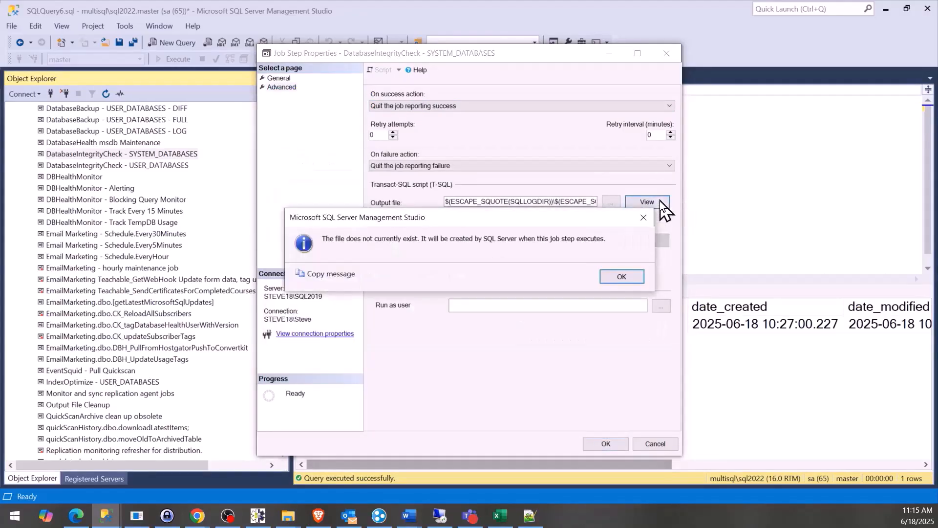
pyautogui.click(621, 276)
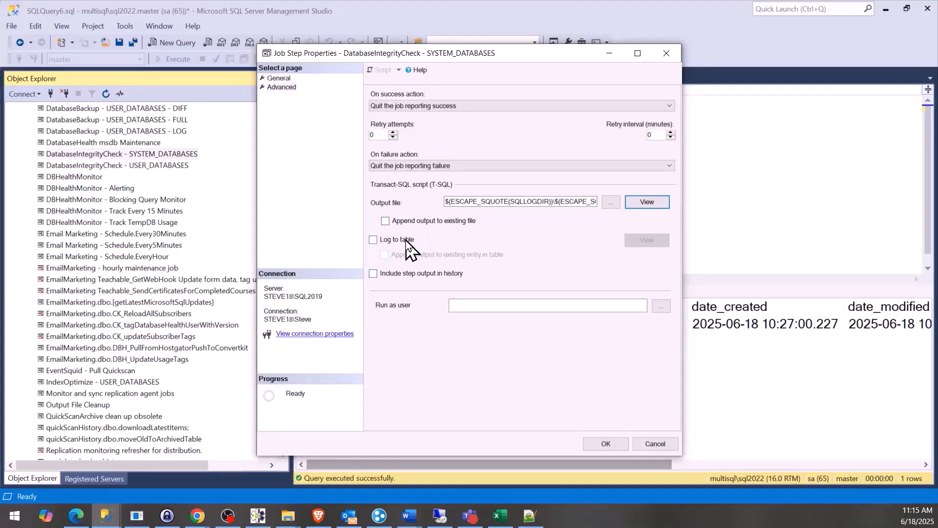
pyautogui.press('Escape')
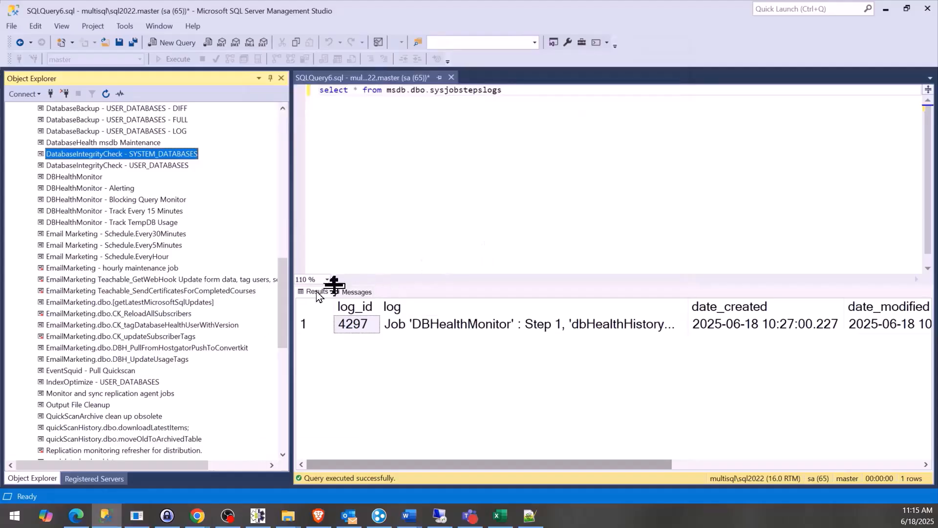
# - Open the step list of the DemoTest1 job under SQL Server Agent on the SQL2022 server
pyautogui.scroll(10, 130, 298)
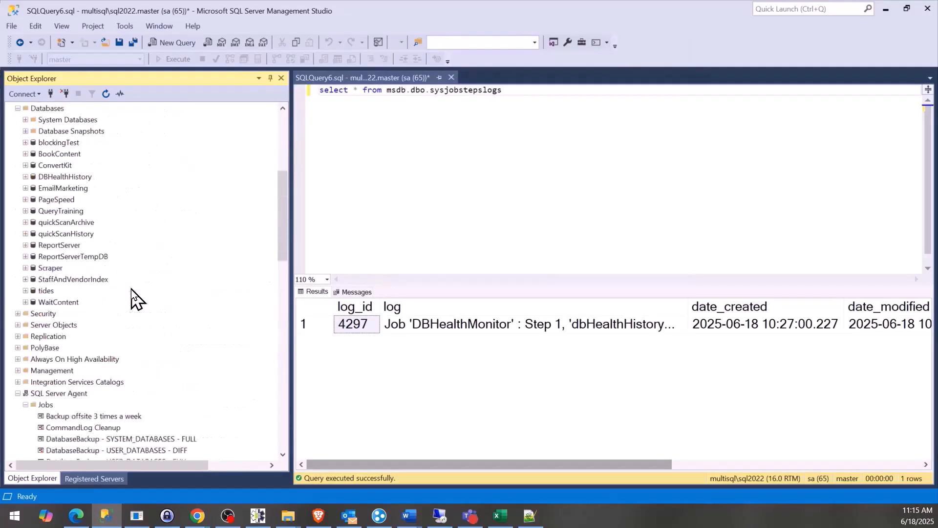
pyautogui.scroll(3, 91, 313)
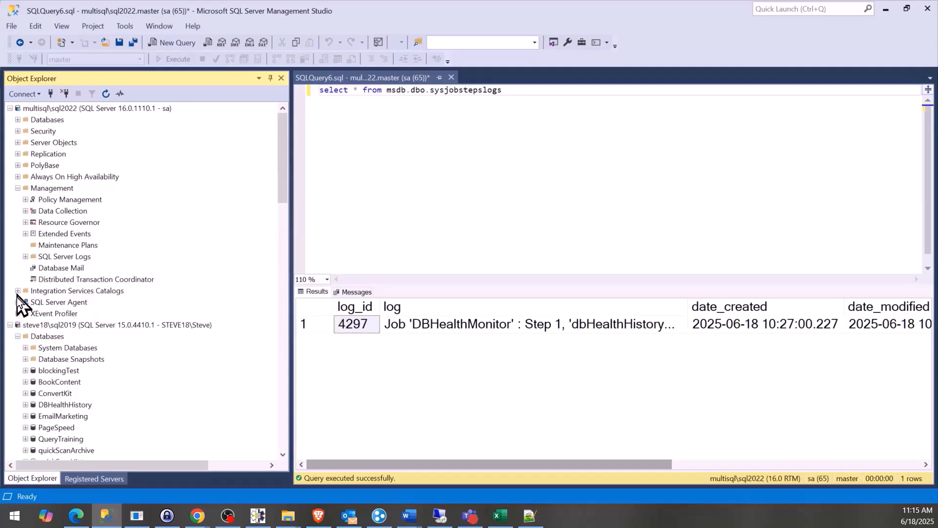
pyautogui.click(18, 302)
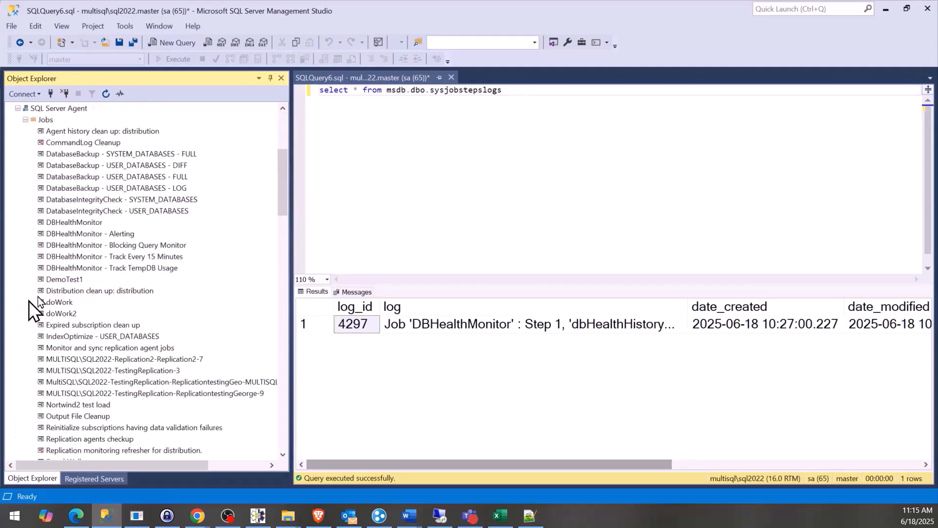
pyautogui.doubleClick(64, 279)
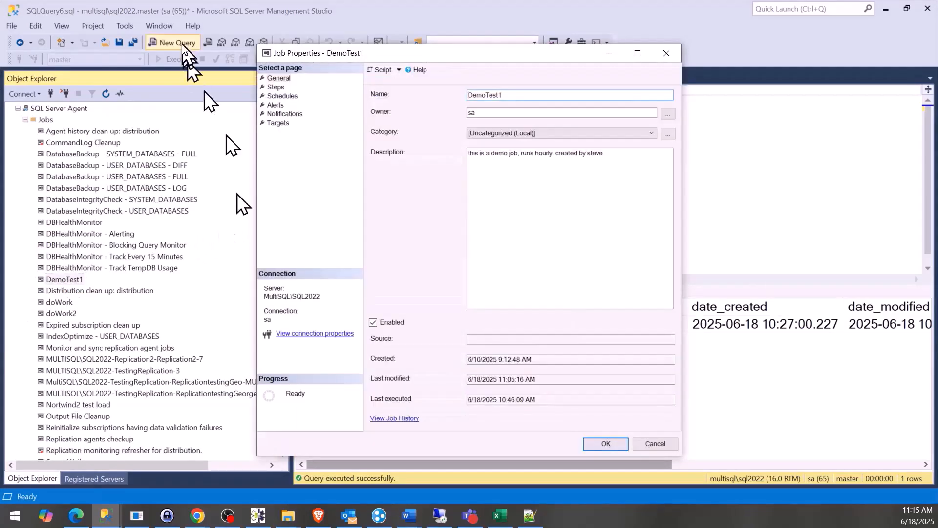
pyautogui.click(277, 87)
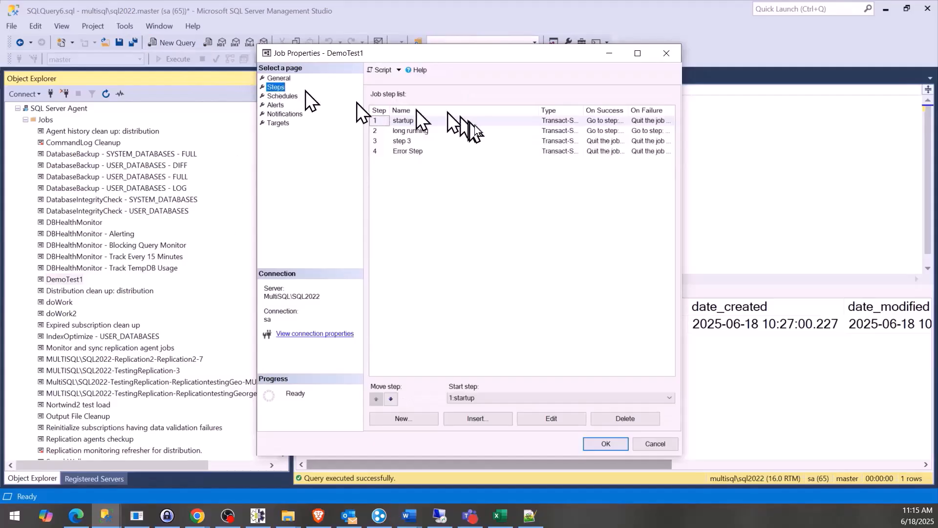
# - Enable Log to table in the advanced settings of DemoTest1's startup step
pyautogui.click(419, 122)
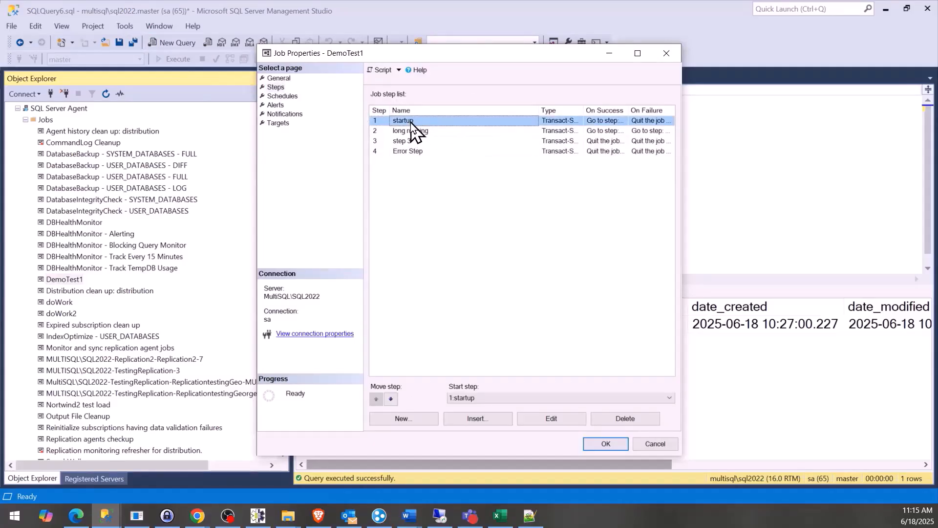
pyautogui.doubleClick(410, 122)
pyautogui.click(279, 87)
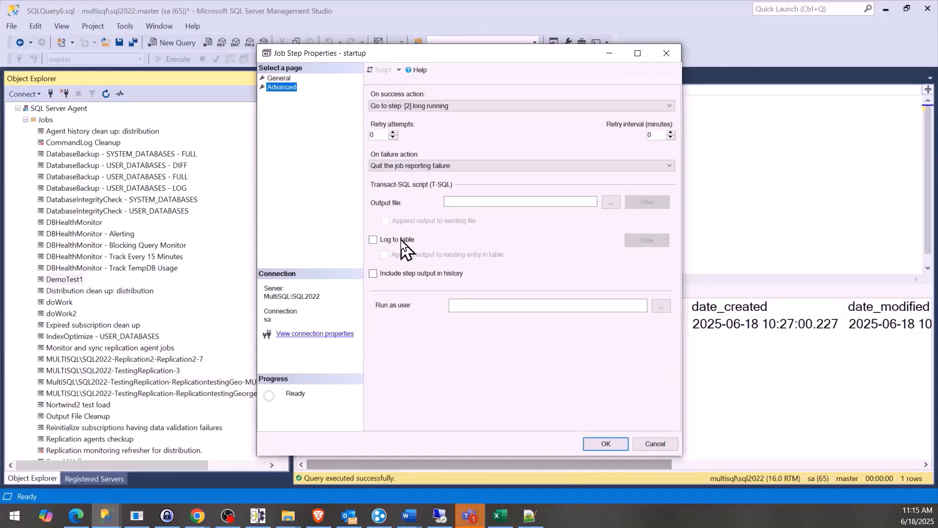
pyautogui.click(401, 240)
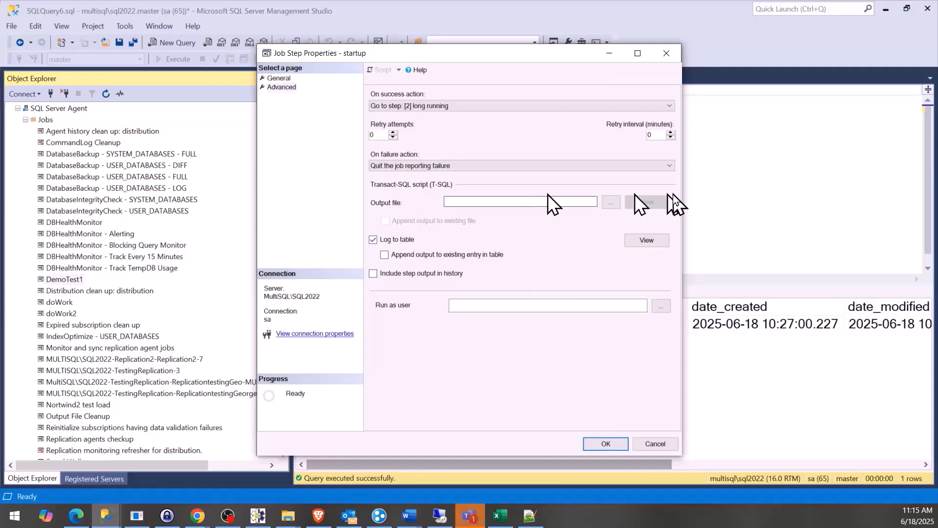
# - Look through the output file locations without choosing a file, and accept the startup step's settings
pyautogui.click(610, 202)
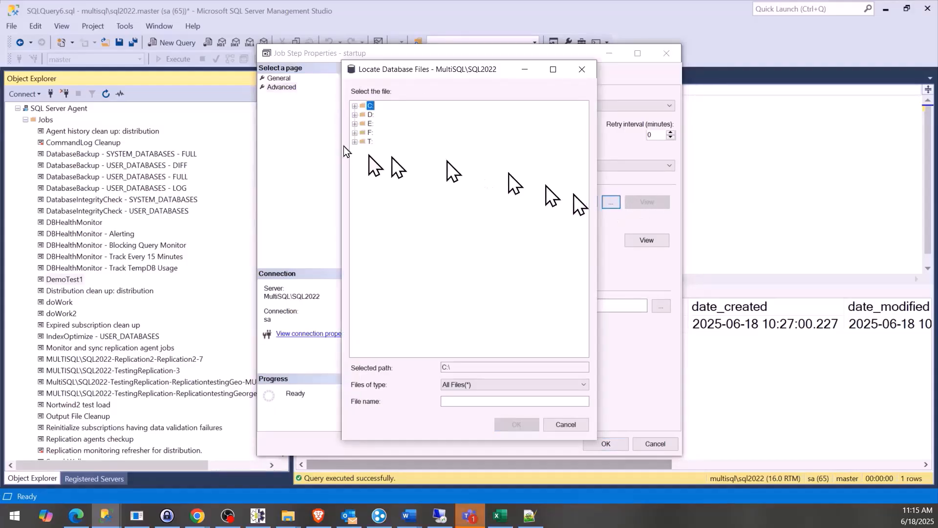
pyautogui.press('Escape')
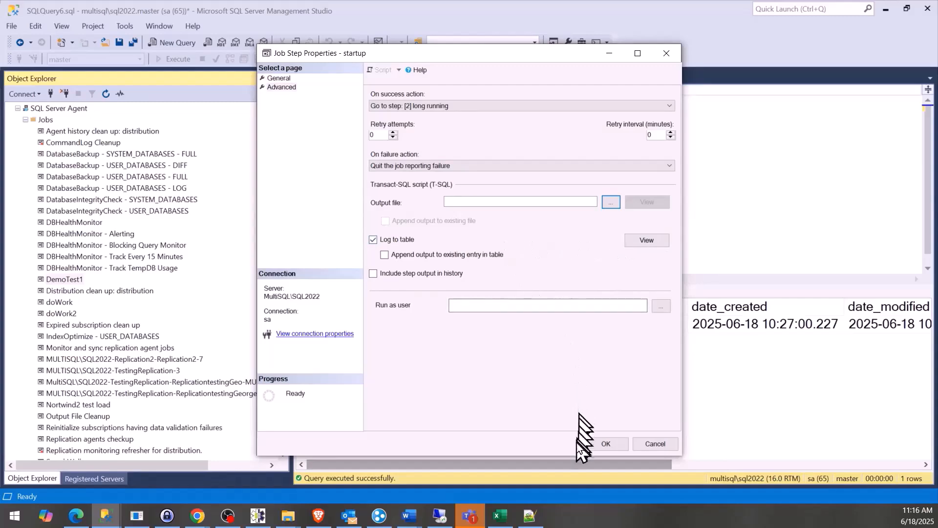
pyautogui.click(614, 442)
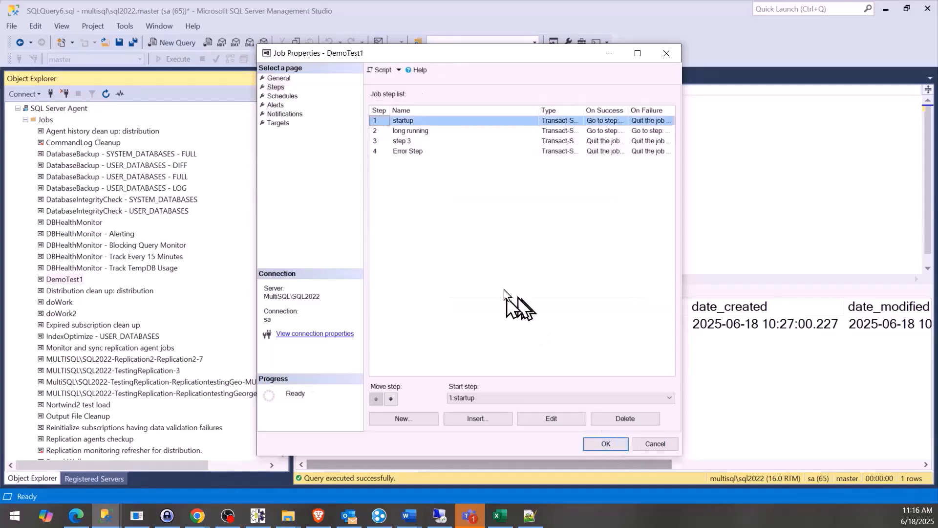
# - Enable Log to table in the long running step's advanced settings and save the DemoTest1 job properties
pyautogui.click(419, 131)
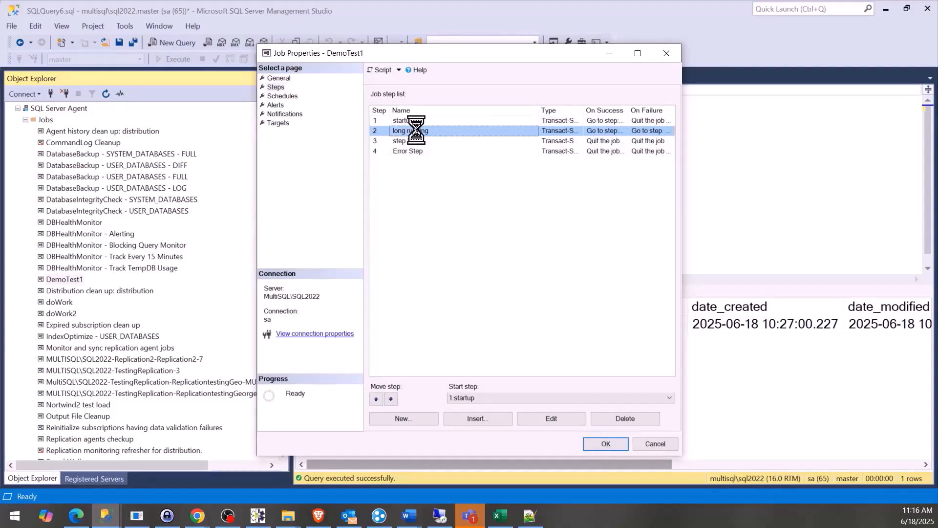
pyautogui.doubleClick(419, 132)
pyautogui.click(282, 87)
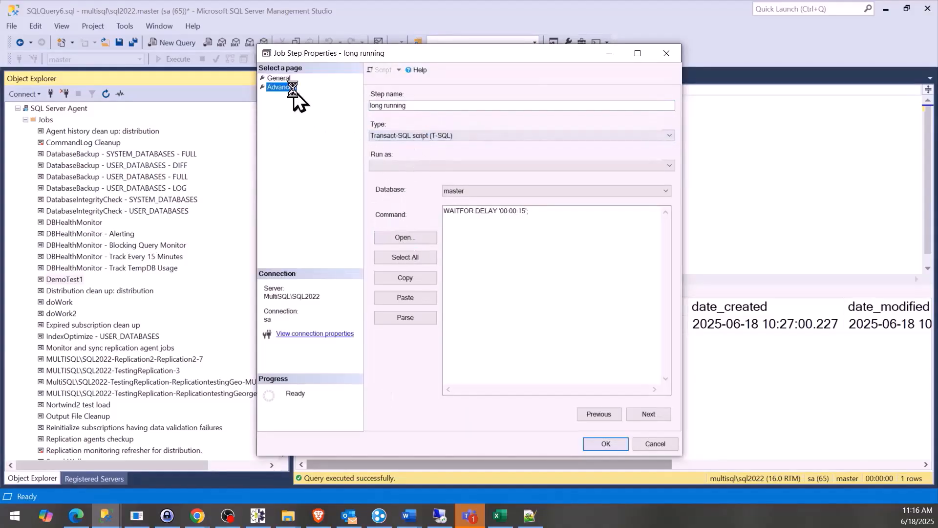
pyautogui.click(398, 241)
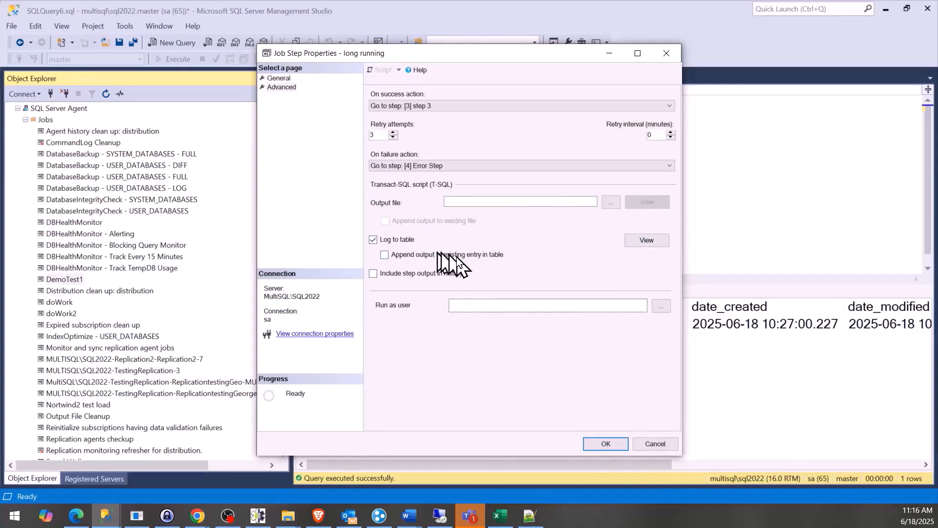
pyautogui.click(601, 442)
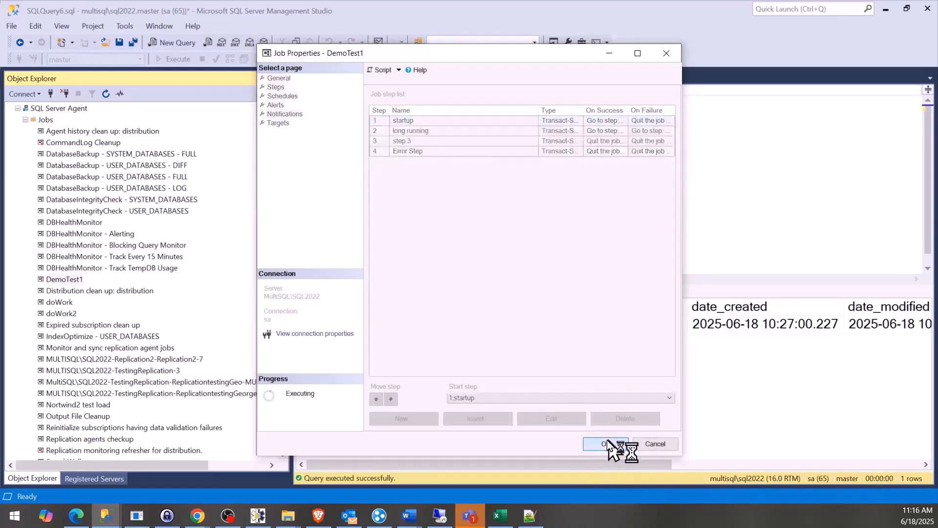
# - Start the DemoTest1 job from its startup step and dismiss the job progress dialog
pyautogui.rightClick(78, 283)
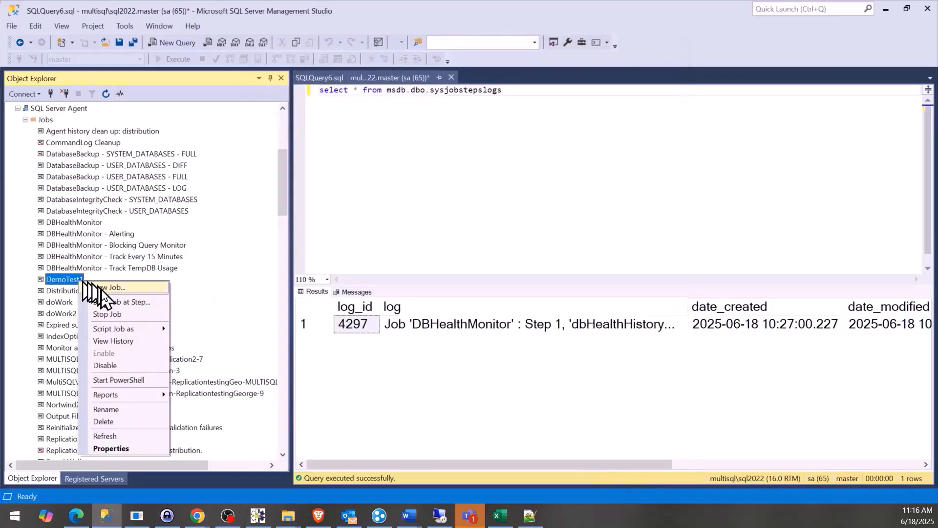
pyautogui.click(157, 304)
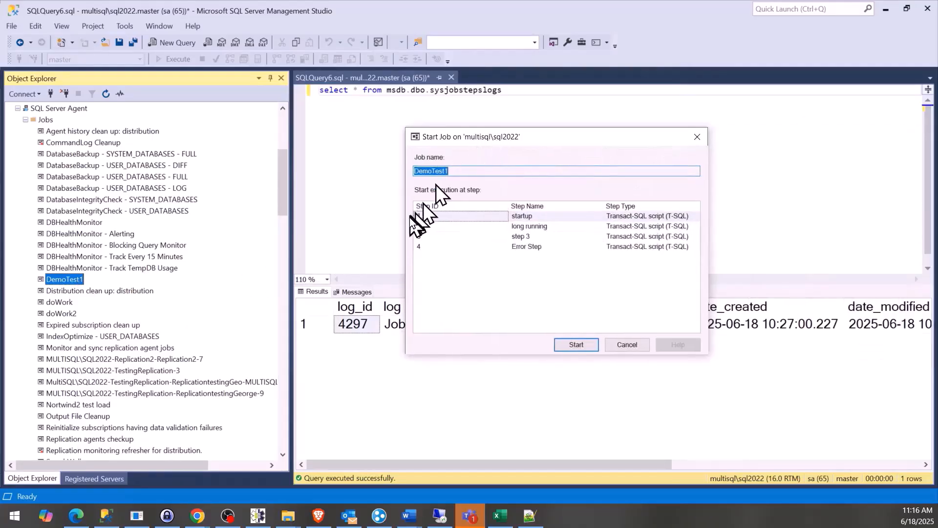
pyautogui.click(572, 345)
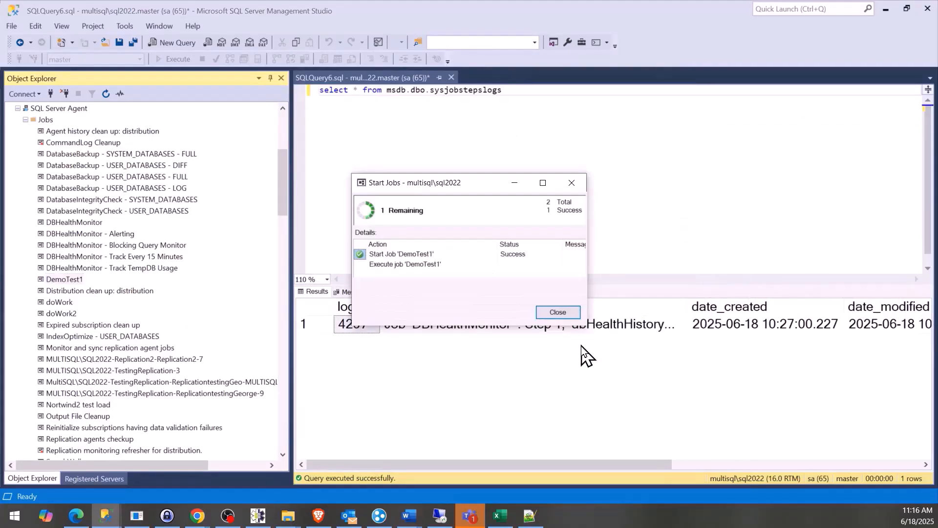
pyautogui.click(558, 312)
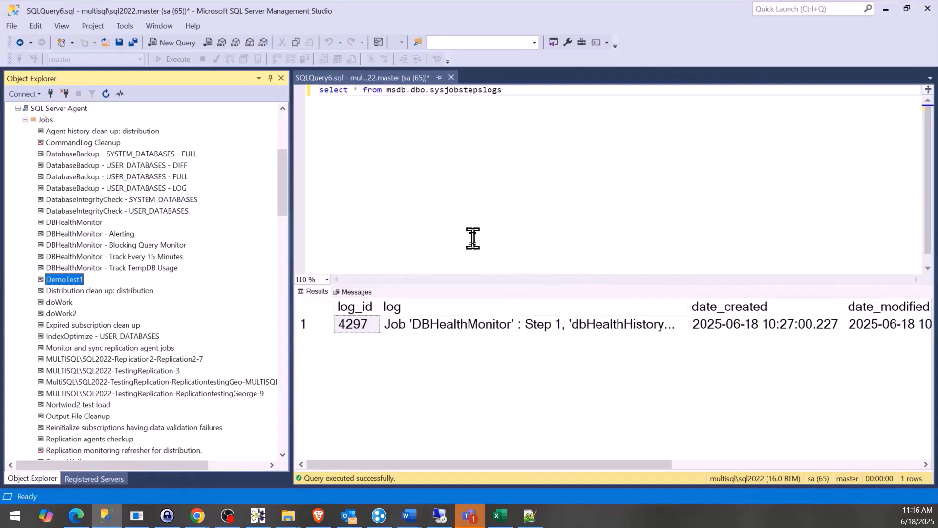
# - Rerun the msdb.dbo.sysjobstepslogs query and look through the log entries for the DBHealthMonitor and DemoTest1 steps
pyautogui.moveTo(511, 92); pyautogui.dragTo(438, 92)
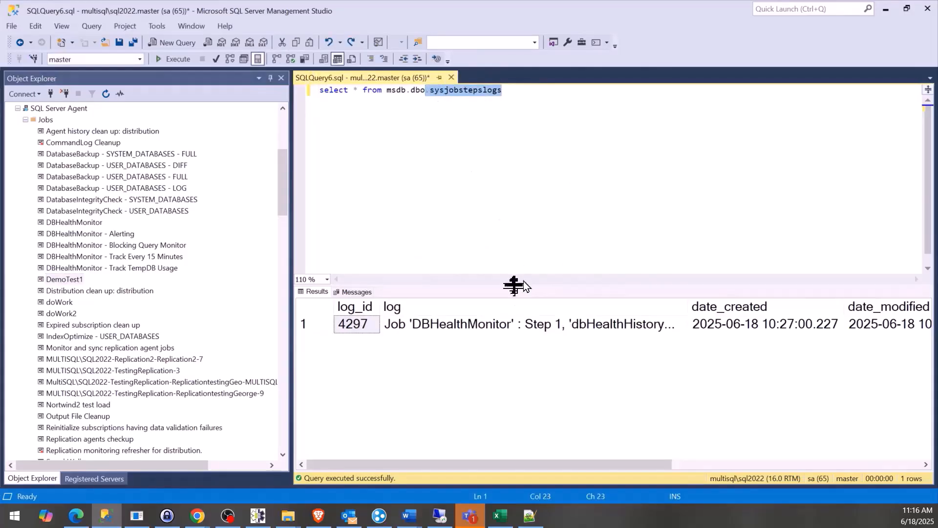
pyautogui.click(549, 136)
pyautogui.press('F5')
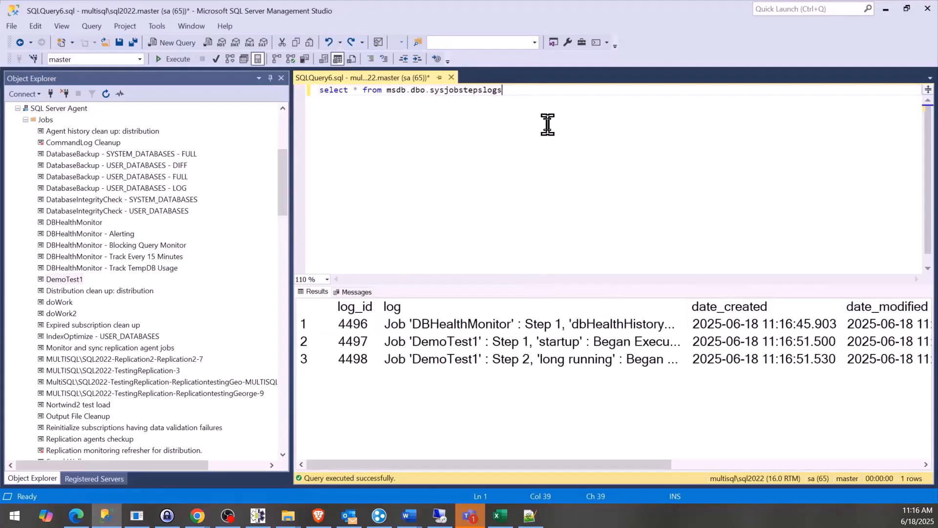
pyautogui.click(457, 325)
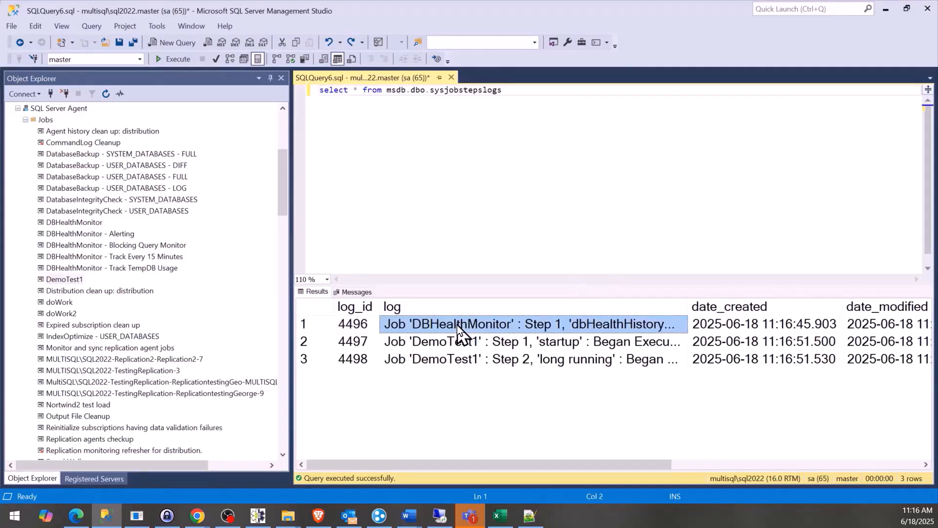
pyautogui.hotkey('shift', 'Right')
pyautogui.press('Down')
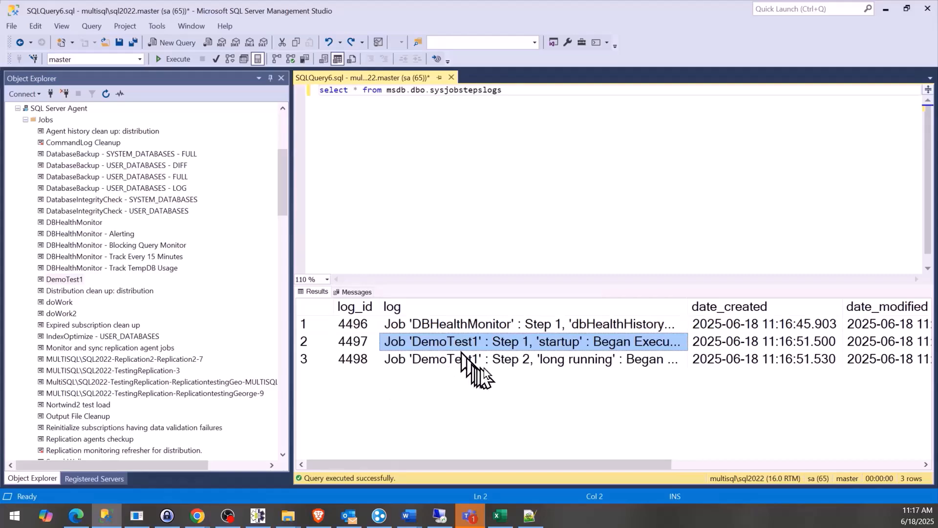
pyautogui.click(520, 363)
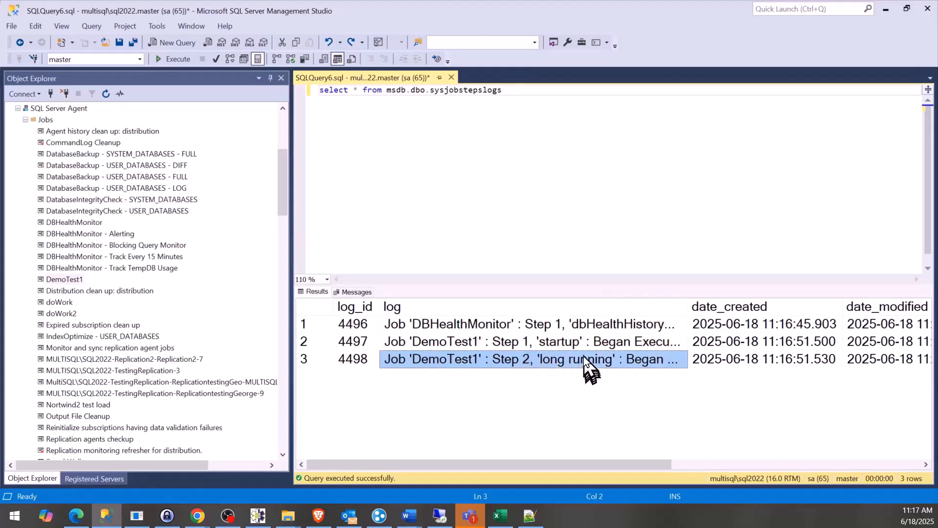
# - Copy the DemoTest1 startup log entry into a new query window and split its text onto separate lines for reading
pyautogui.click(536, 341)
pyautogui.click(562, 362)
pyautogui.press('Up')
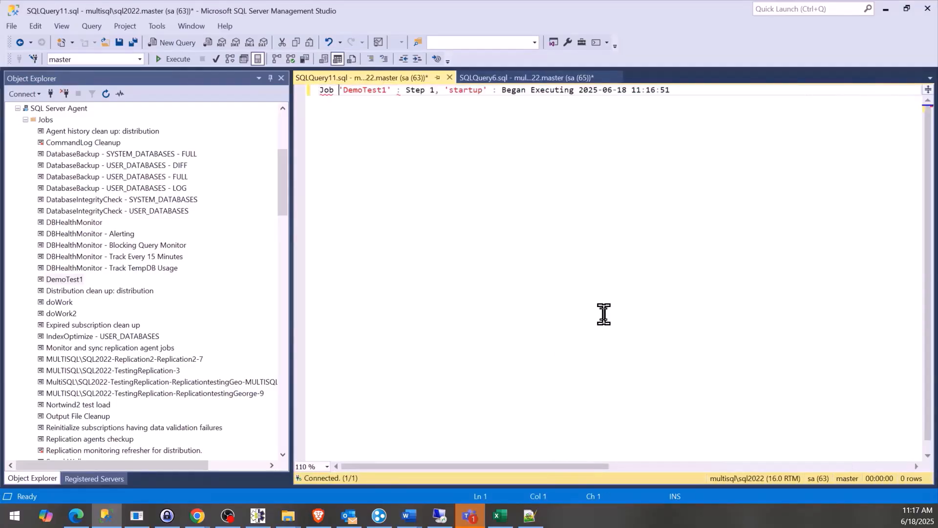
pyautogui.click(673, 90)
pyautogui.press('Return')
pyautogui.click(704, 102)
pyautogui.press('Return')
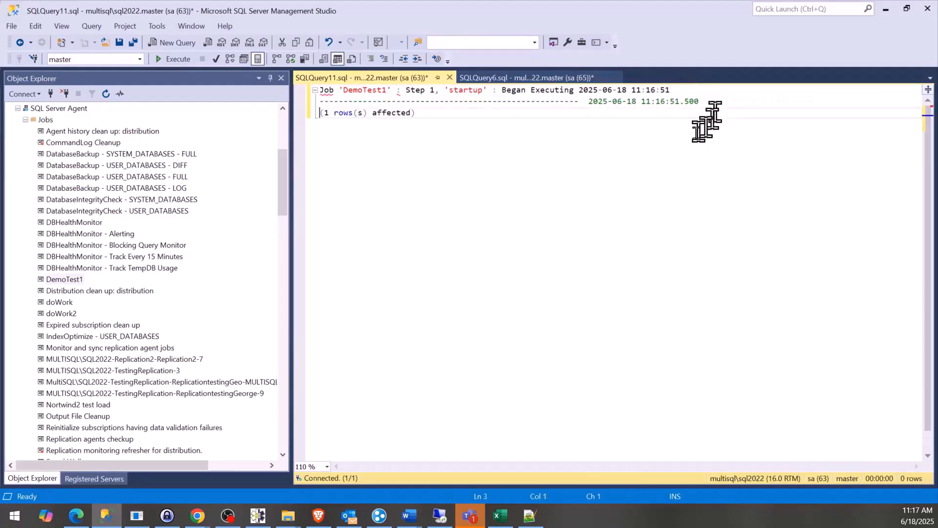
pyautogui.click(474, 115)
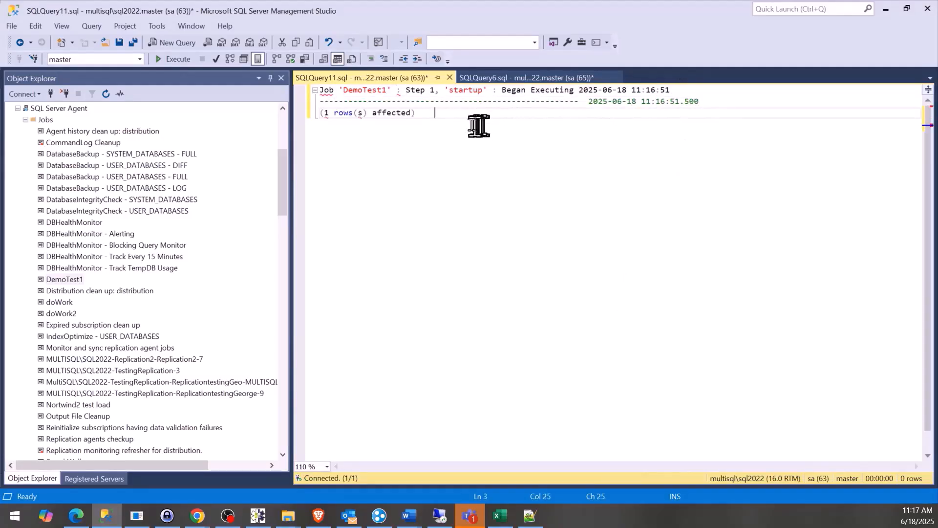
pyautogui.moveTo(474, 116); pyautogui.dragTo(320, 89)
pyautogui.click(502, 90)
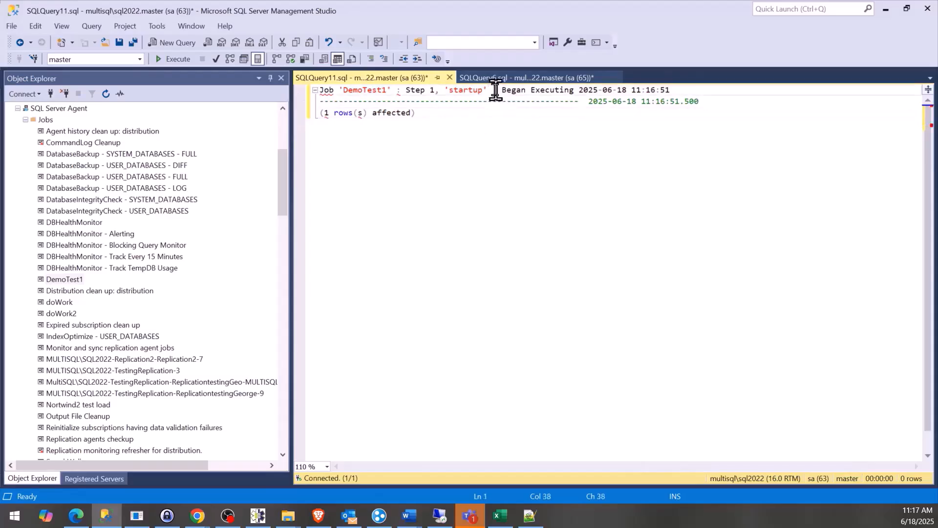
pyautogui.press('Return')
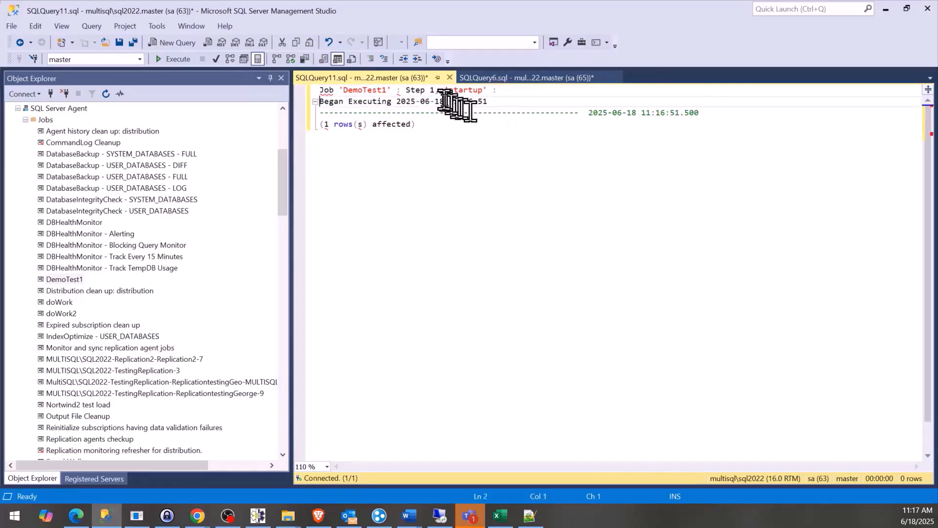
# - Highlight the last line of the copied log text, close that query window, and return to the startup row in the results
pyautogui.moveTo(504, 125); pyautogui.dragTo(277, 128)
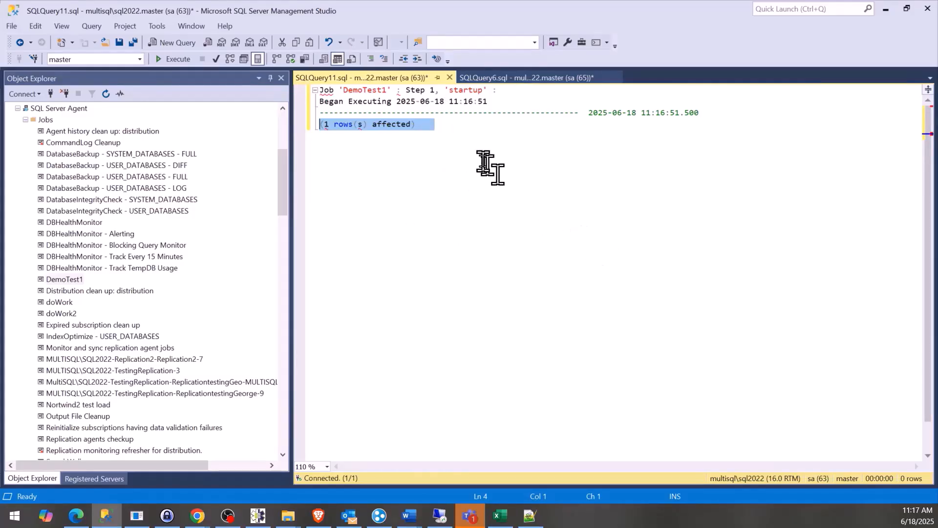
pyautogui.click(450, 78)
pyautogui.click(510, 340)
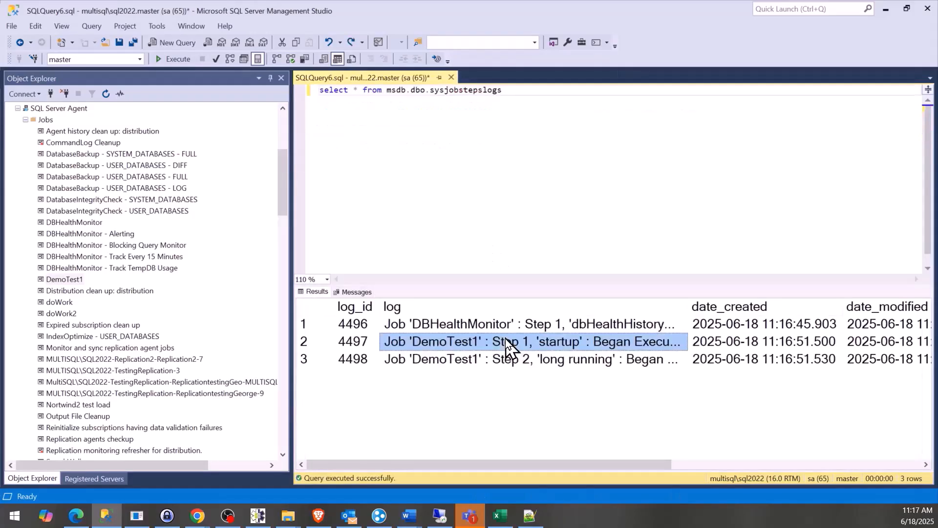